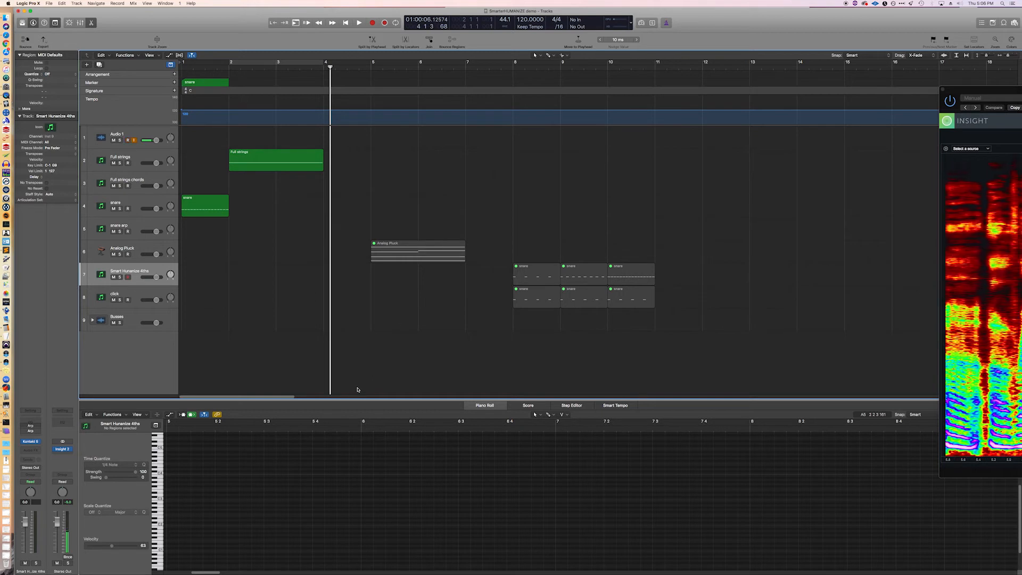
- Set the cycle range to the snare region in bar 1 and play the loop
{"action": "left_click", "coordinate": [196, 213]}
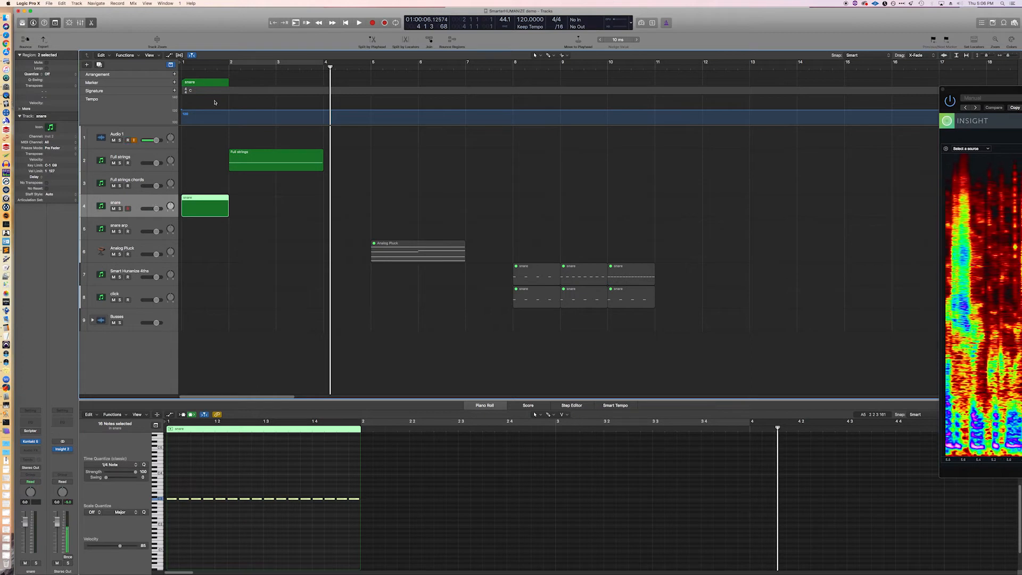
{"action": "left_click", "coordinate": [974, 40]}
{"action": "key", "text": "space"}
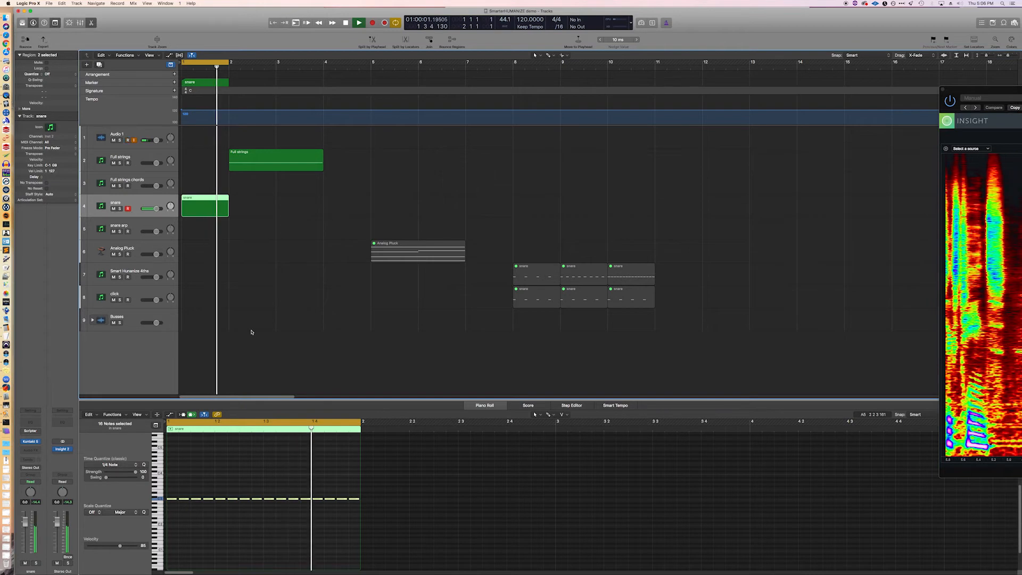
{"action": "key", "text": "space"}
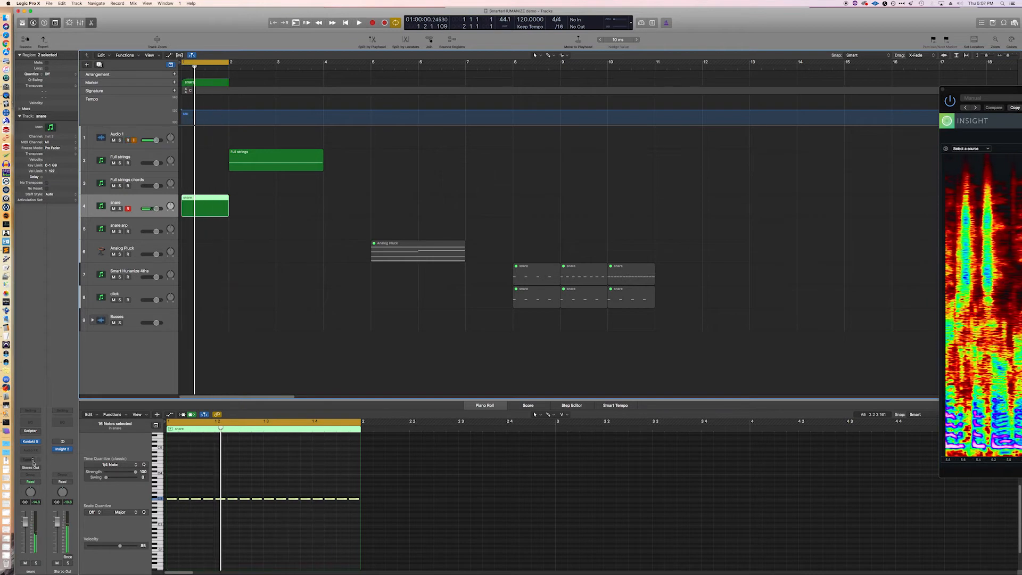
- Open the snare track's Scripter plug-in and audition the loop with the SmarterHumanizeREDUX019 script active
{"action": "left_click", "coordinate": [31, 431]}
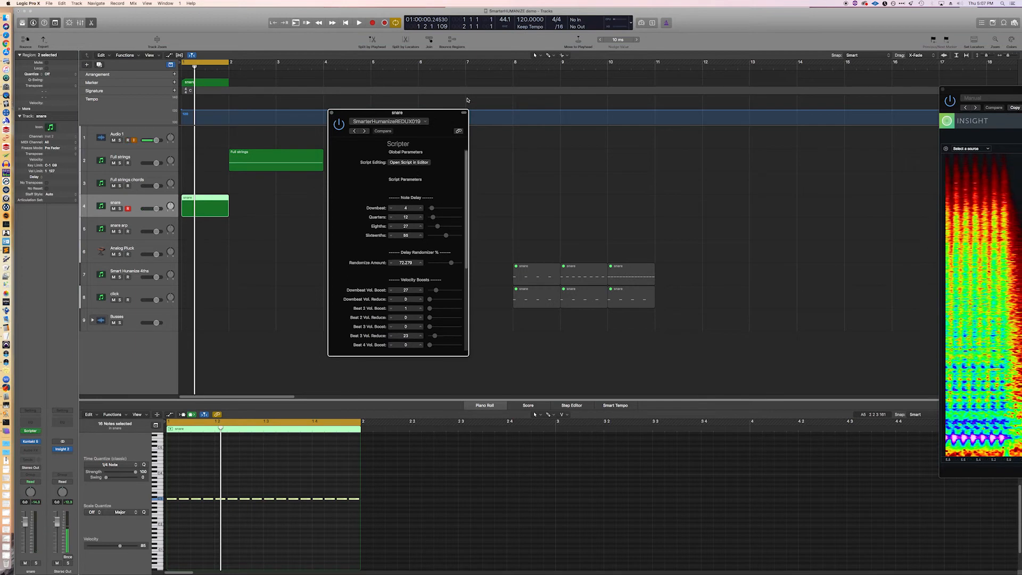
{"action": "left_click_drag", "start_coordinate": [452, 116], "coordinate": [463, 116]}
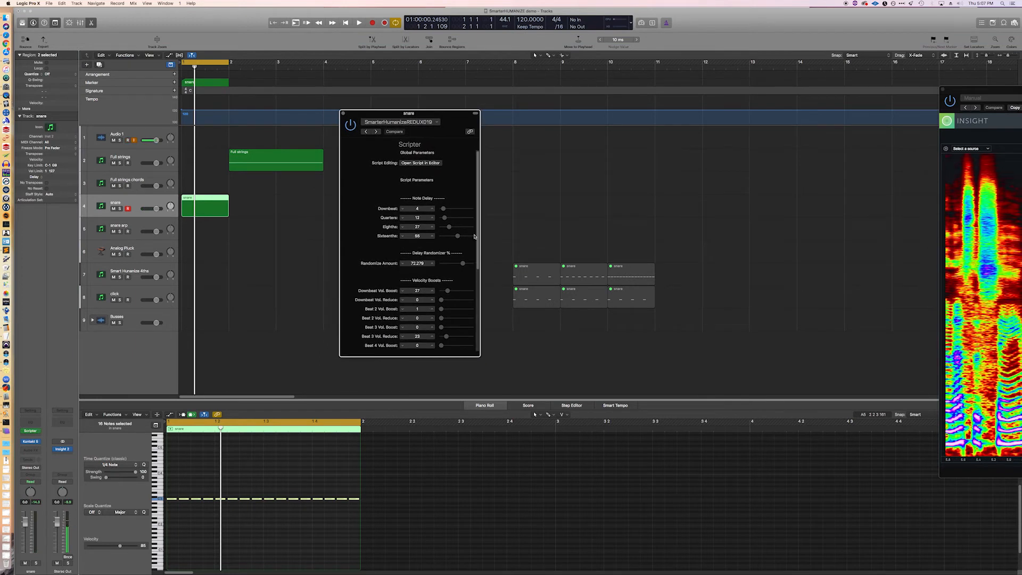
{"action": "key", "text": "space"}
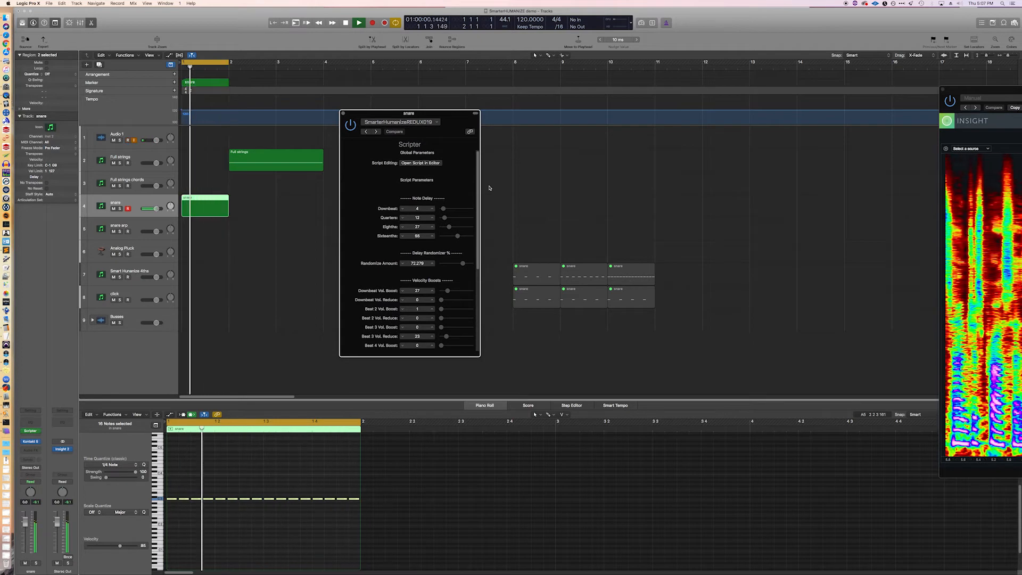
{"action": "key", "text": "space"}
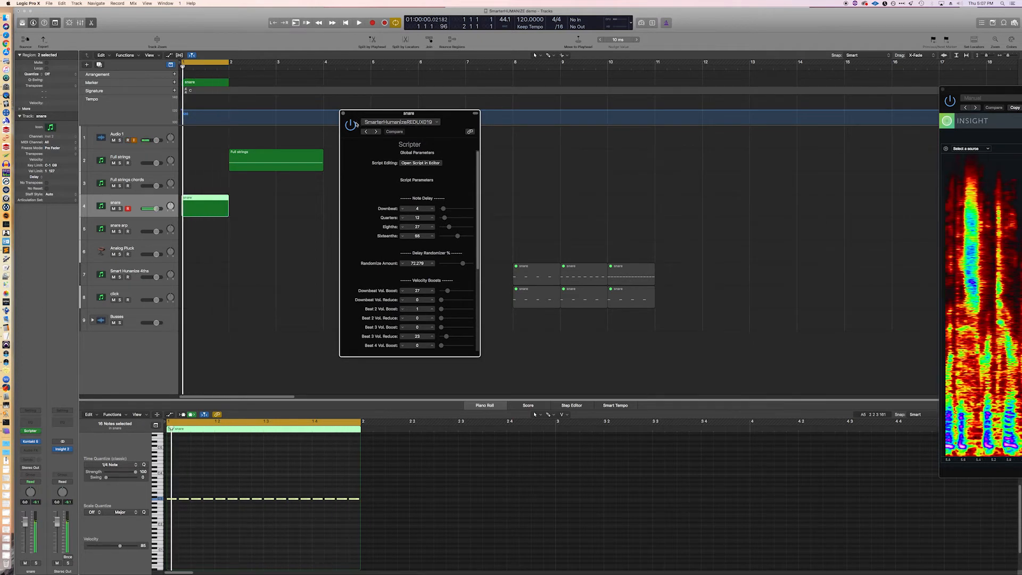
- Compare the snare loop with Scripter bypassed and with it re-enabled, and close the plug-in window
{"action": "key", "text": "space"}
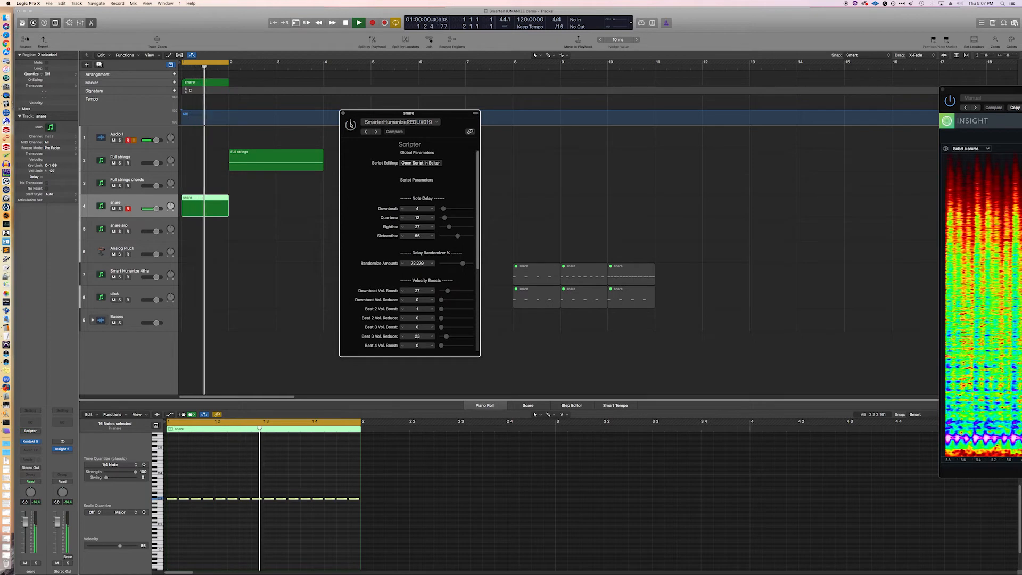
{"action": "key", "text": "space"}
{"action": "left_click", "coordinate": [351, 124]}
{"action": "key", "text": "space"}
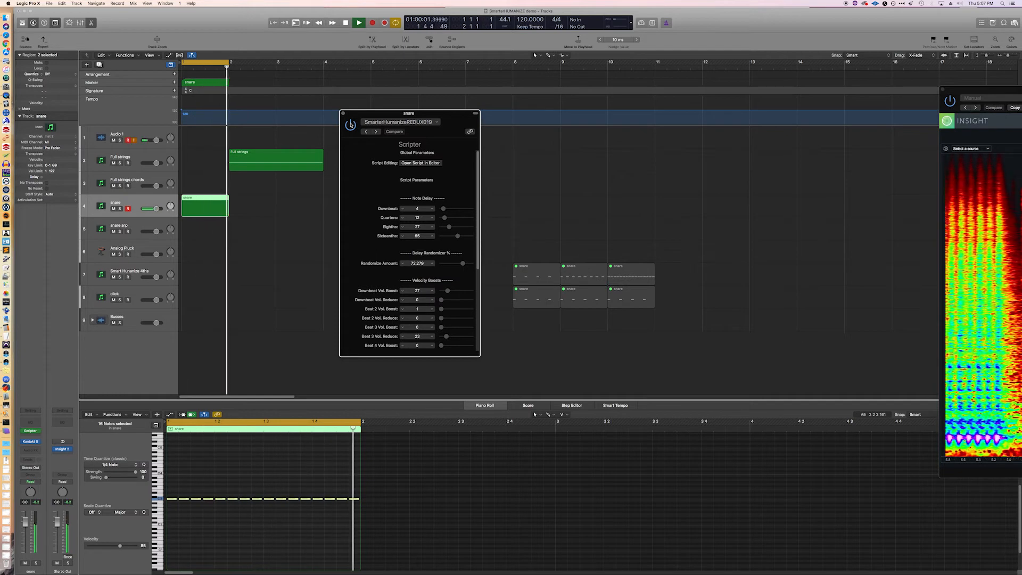
{"action": "key", "text": "space"}
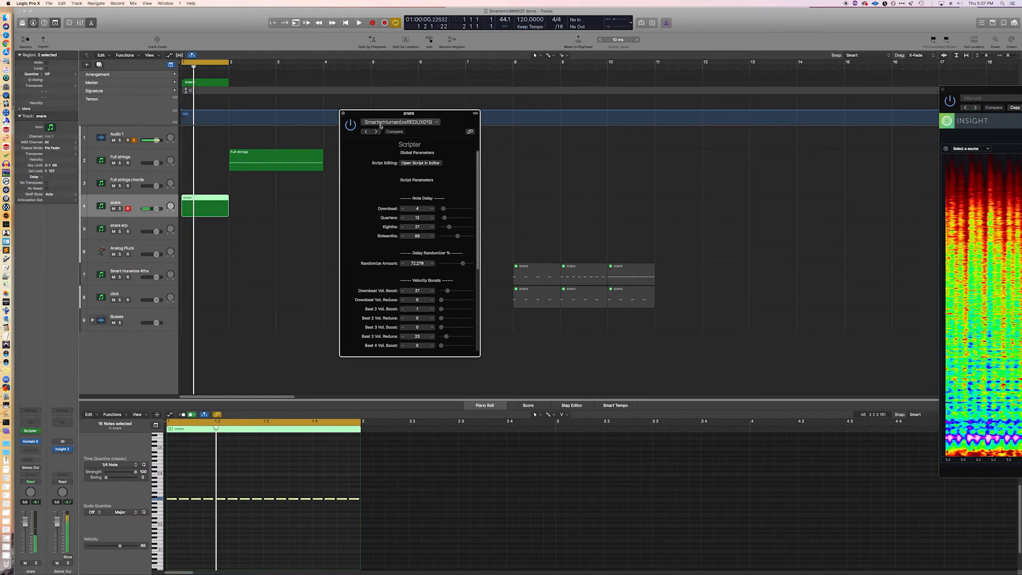
{"action": "left_click", "coordinate": [343, 113]}
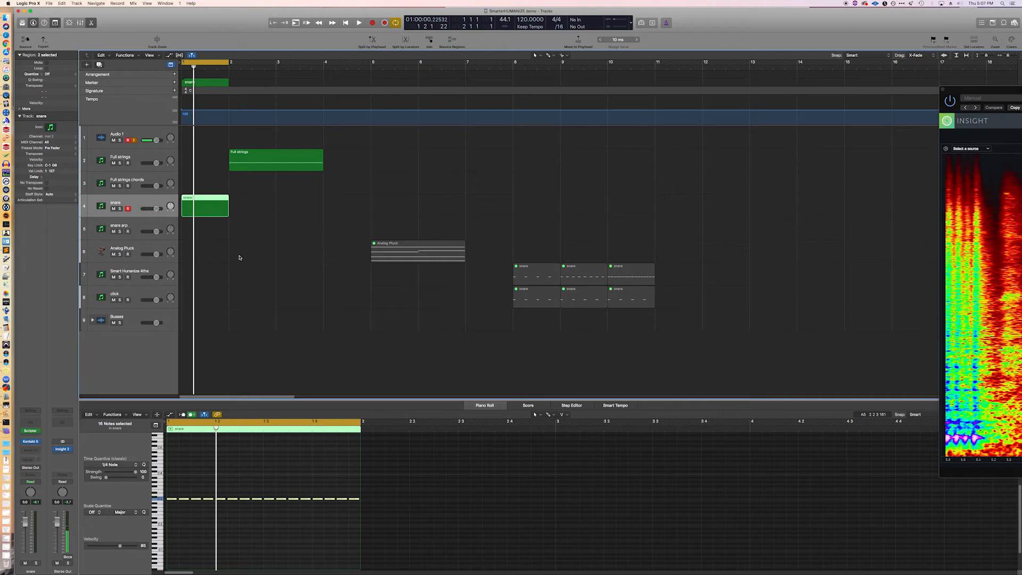
- Insert a Scripter MIDI effect on the Smart Humanize 4ths track and open its script editor
{"action": "left_click", "coordinate": [144, 273]}
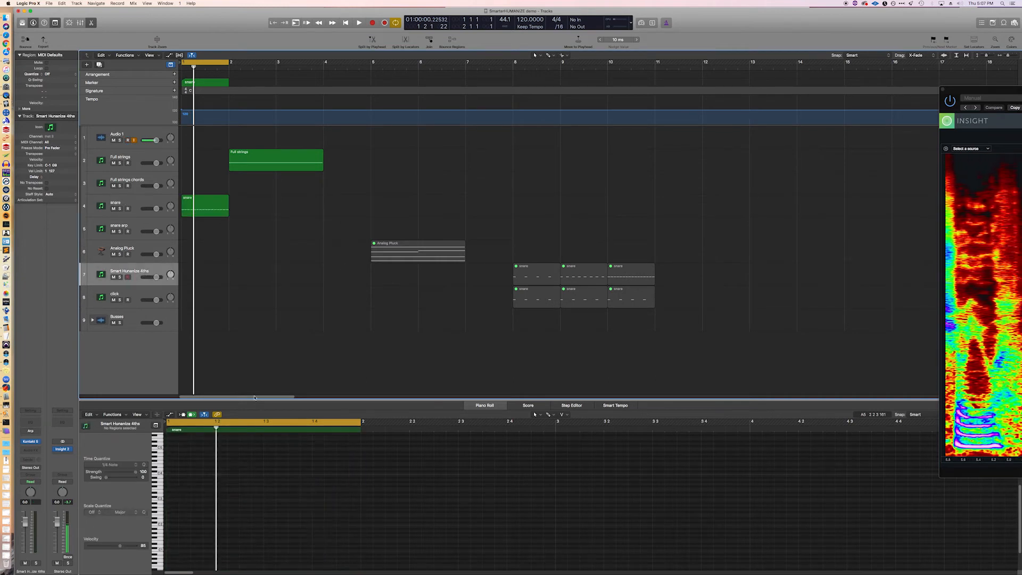
{"action": "left_click", "coordinate": [31, 450]}
{"action": "left_click", "coordinate": [50, 423]}
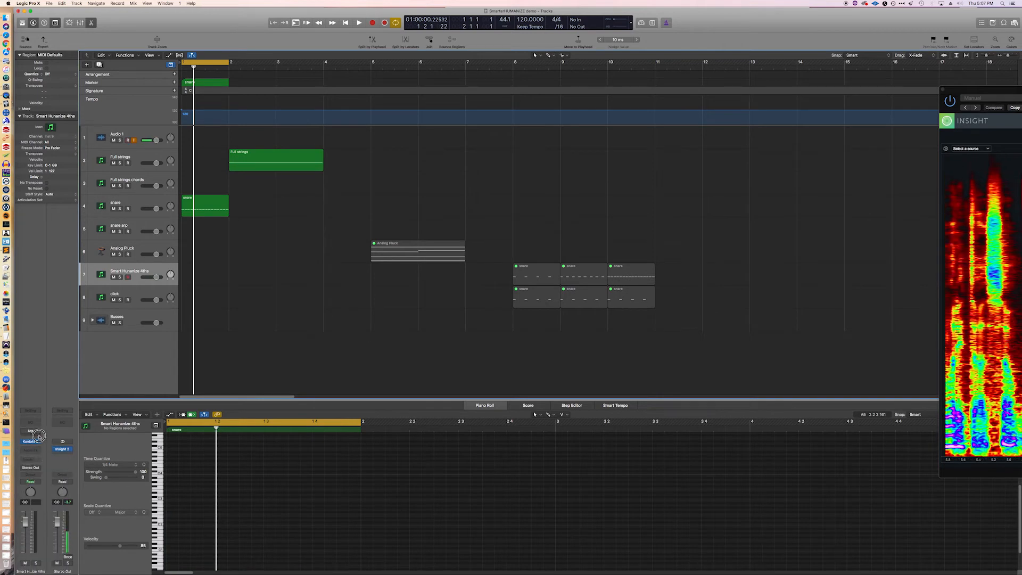
{"action": "left_click", "coordinate": [38, 432]}
{"action": "left_click", "coordinate": [47, 473]}
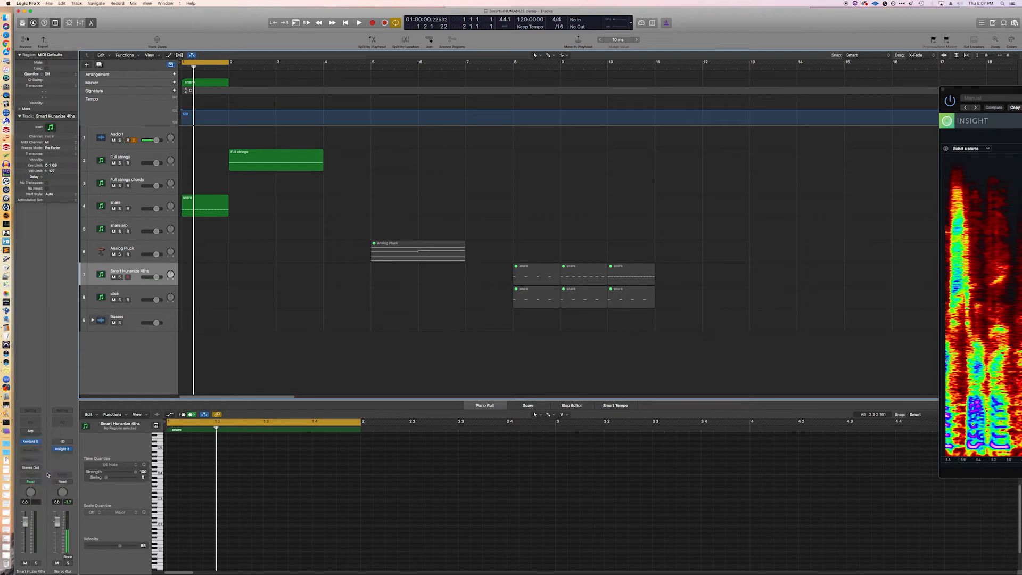
{"action": "left_click_drag", "start_coordinate": [181, 377], "coordinate": [485, 115]}
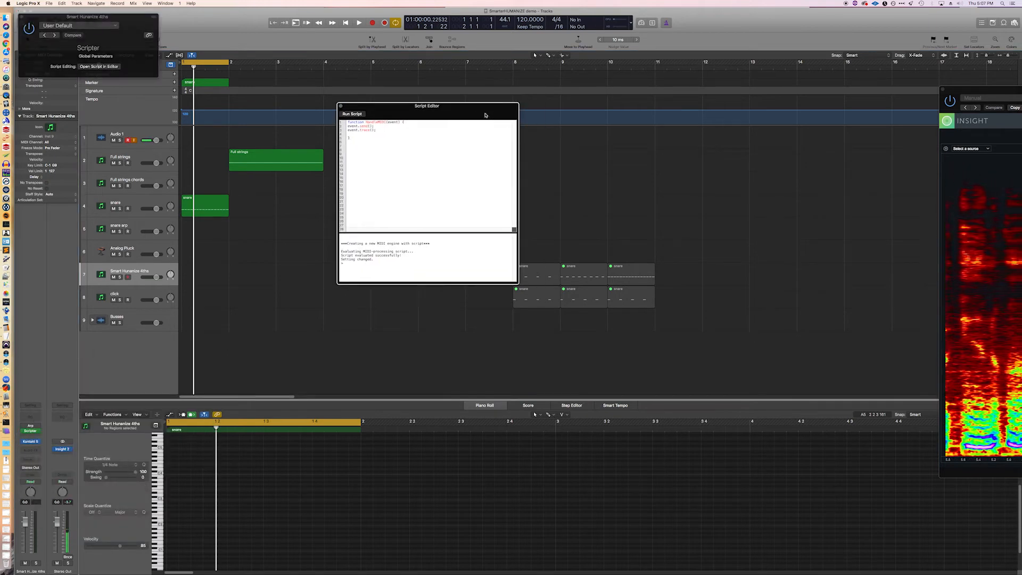
- Replace the default script with the full code copied from the SmarterHUMANIZE text file in TextEdit, and run it
{"action": "key", "text": "super+a"}
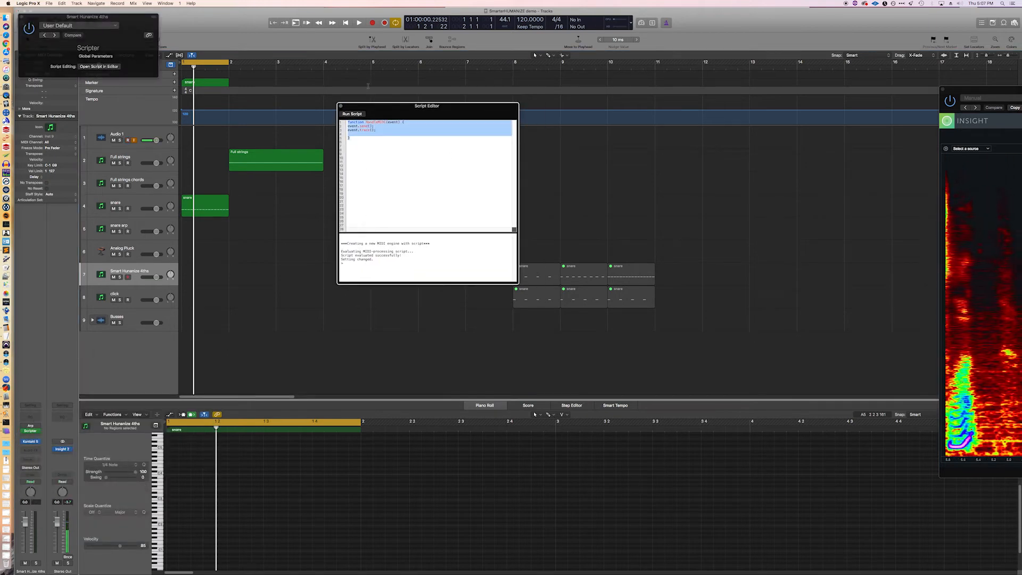
{"action": "key", "text": "BackSpace"}
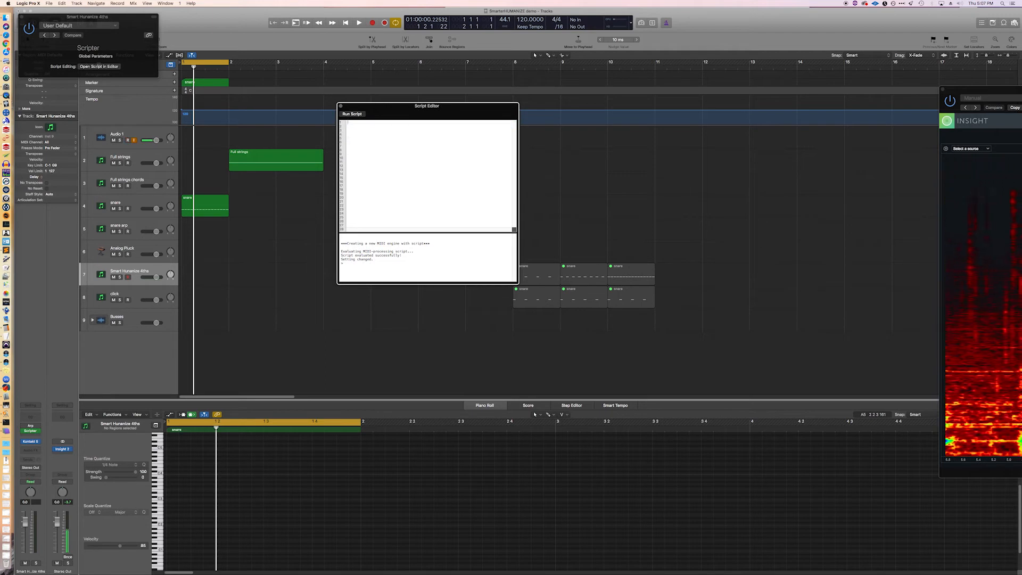
{"action": "key", "text": "super+Tab"}
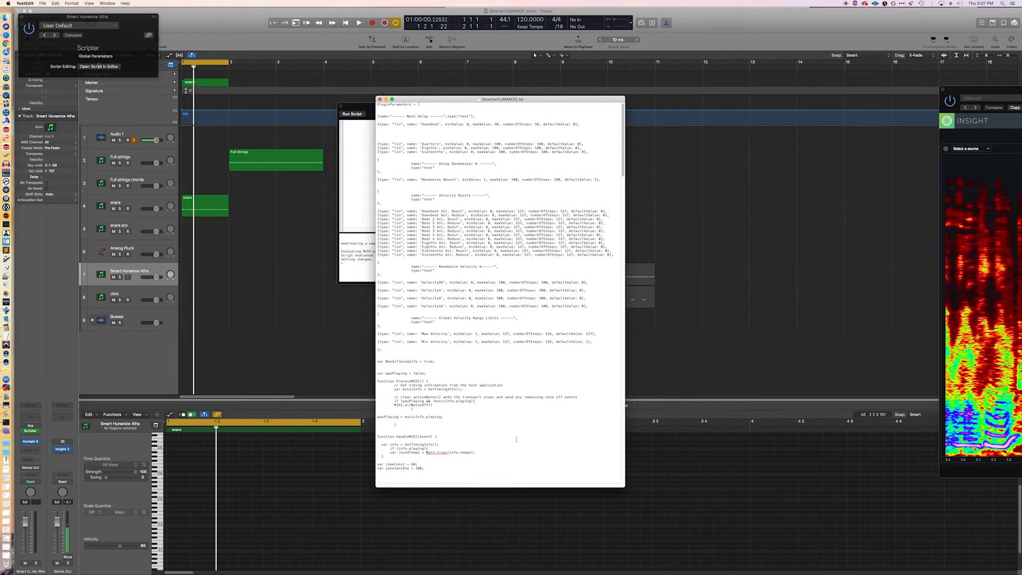
{"action": "key", "text": "super+a"}
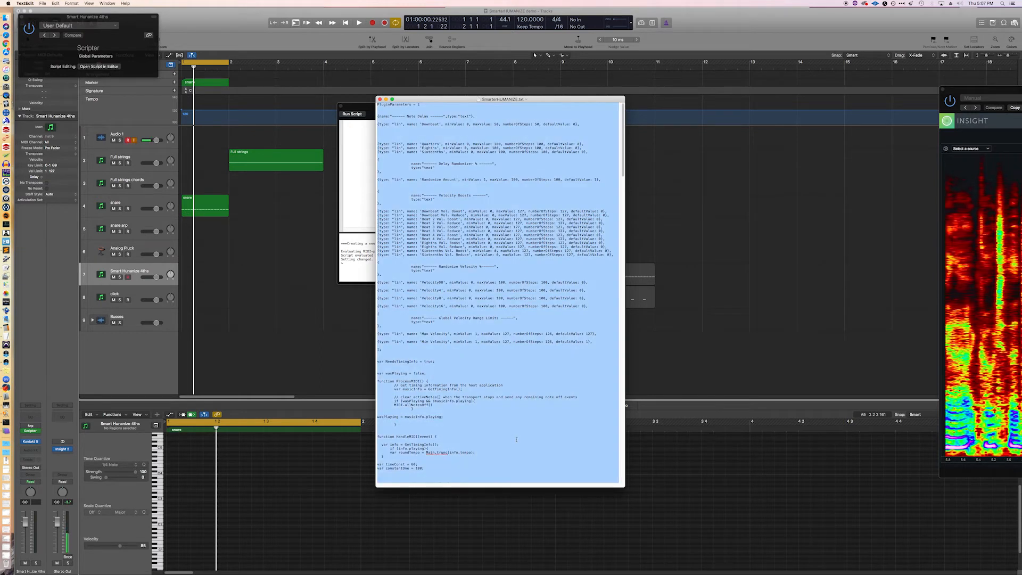
{"action": "left_click", "coordinate": [353, 220]}
{"action": "key", "text": "super+v"}
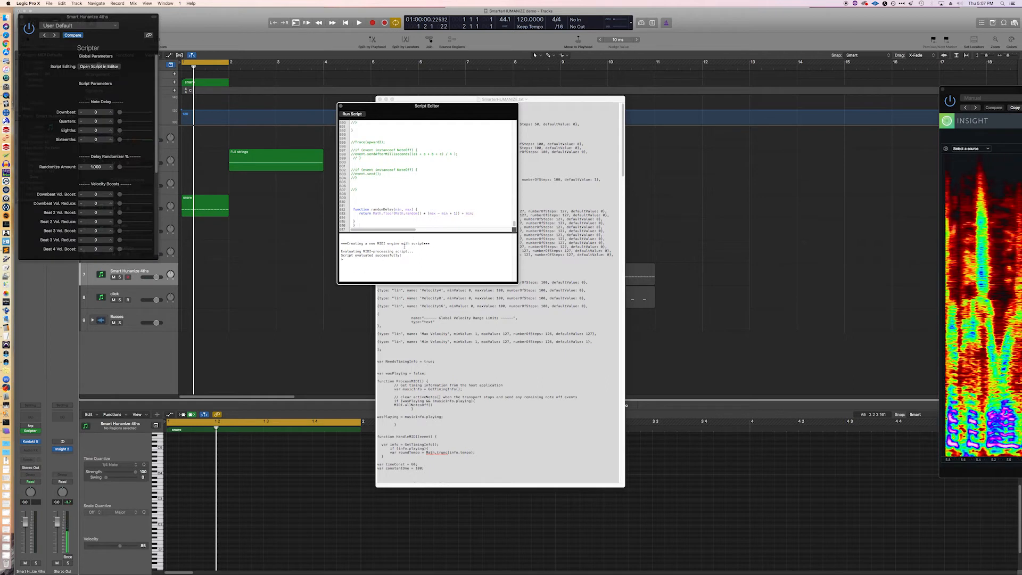
- Separate the Scripter parameter window from the script editor and close the editor
{"action": "left_click_drag", "start_coordinate": [133, 34], "coordinate": [400, 152]}
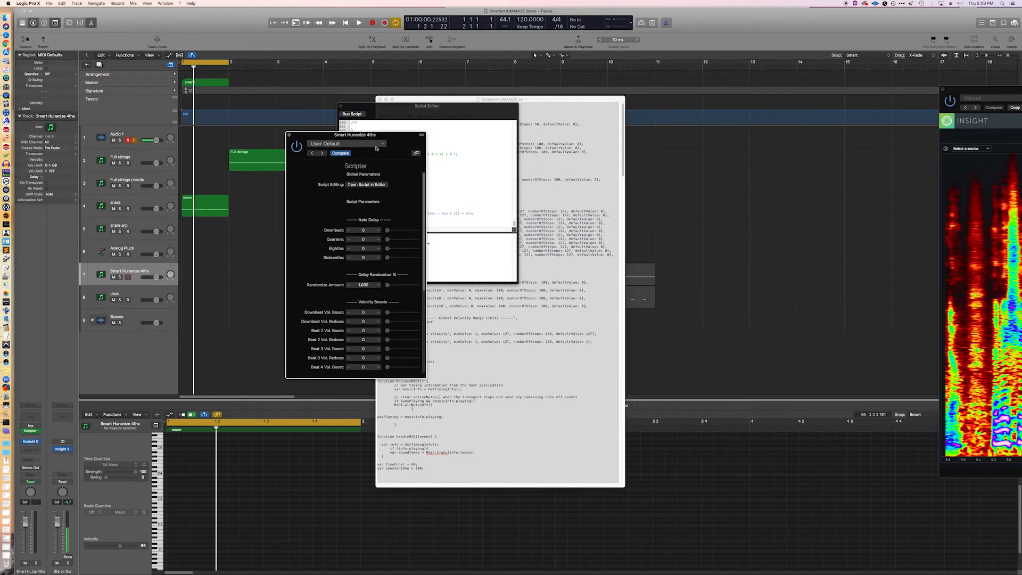
{"action": "left_click", "coordinate": [378, 146]}
{"action": "left_click", "coordinate": [388, 137]}
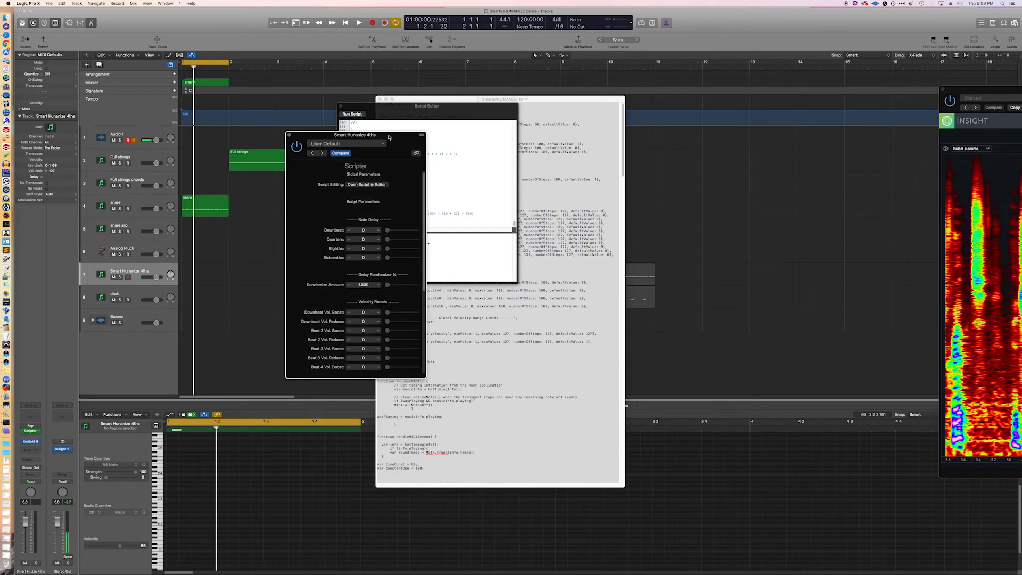
{"action": "left_click_drag", "start_coordinate": [390, 139], "coordinate": [307, 116]}
{"action": "left_click_drag", "start_coordinate": [408, 115], "coordinate": [720, 177]}
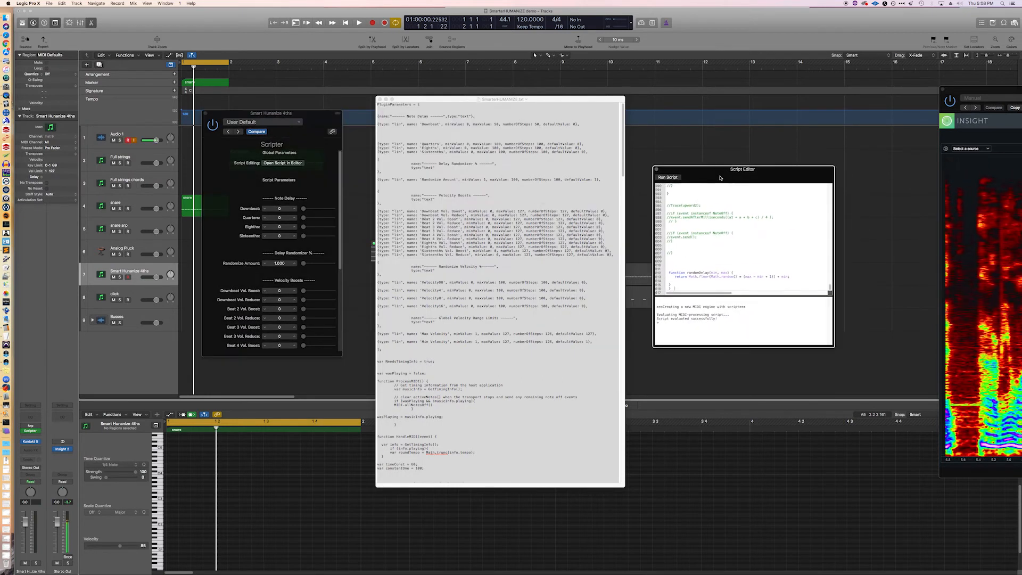
{"action": "left_click", "coordinate": [657, 169]}
{"action": "left_click", "coordinate": [660, 169]}
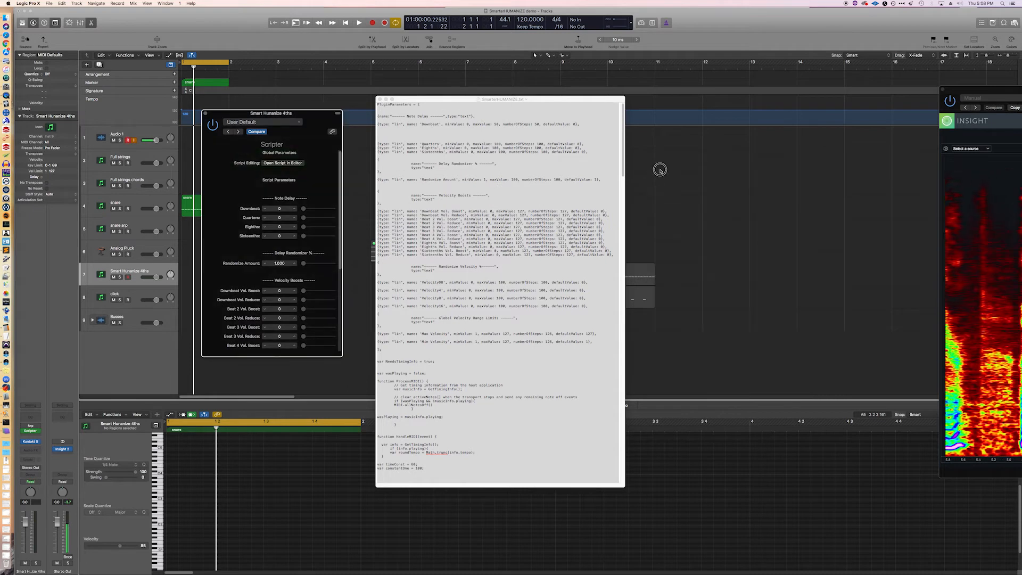
- Arrange the Insight spectrogram window beside the Scripter window, leaving the muted snare regions partly uncovered
{"action": "left_click_drag", "start_coordinate": [987, 91], "coordinate": [418, 103]}
{"action": "left_click_drag", "start_coordinate": [313, 114], "coordinate": [310, 97]}
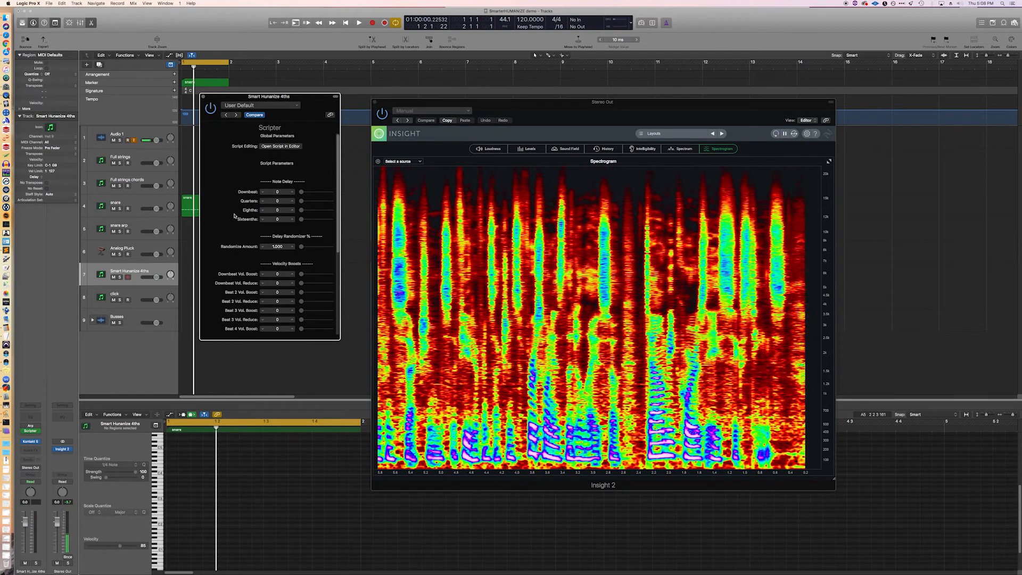
{"action": "left_click_drag", "start_coordinate": [301, 117], "coordinate": [324, 98]}
{"action": "left_click_drag", "start_coordinate": [370, 288], "coordinate": [560, 261]}
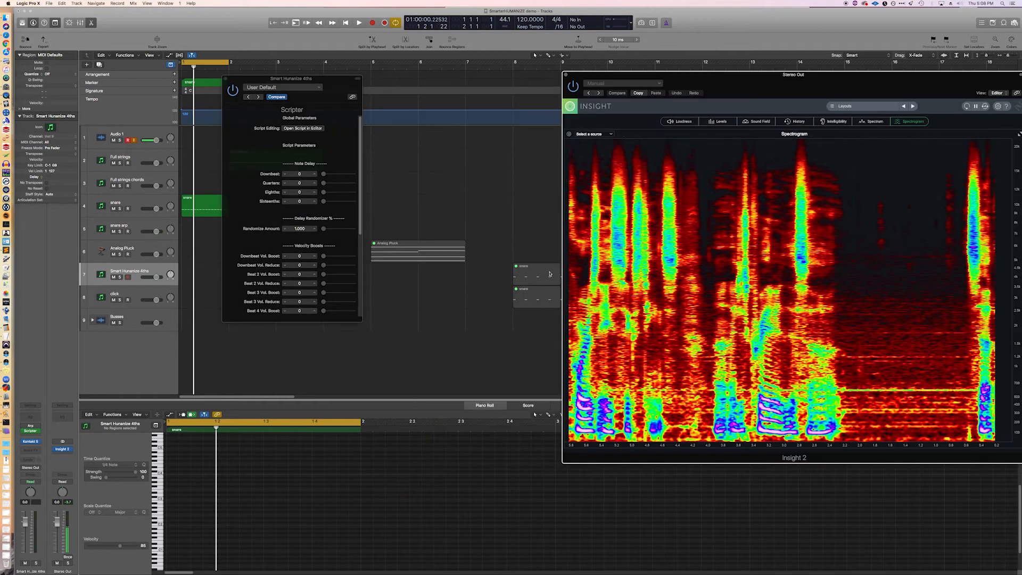
- Unmute the snare regions in bars 8 to 10 on both tracks, set the cycle range to bar 8, and reposition the spectrogram
{"action": "scroll", "coordinate": [284, 397], "scroll_direction": "right", "scroll_amount": 5}
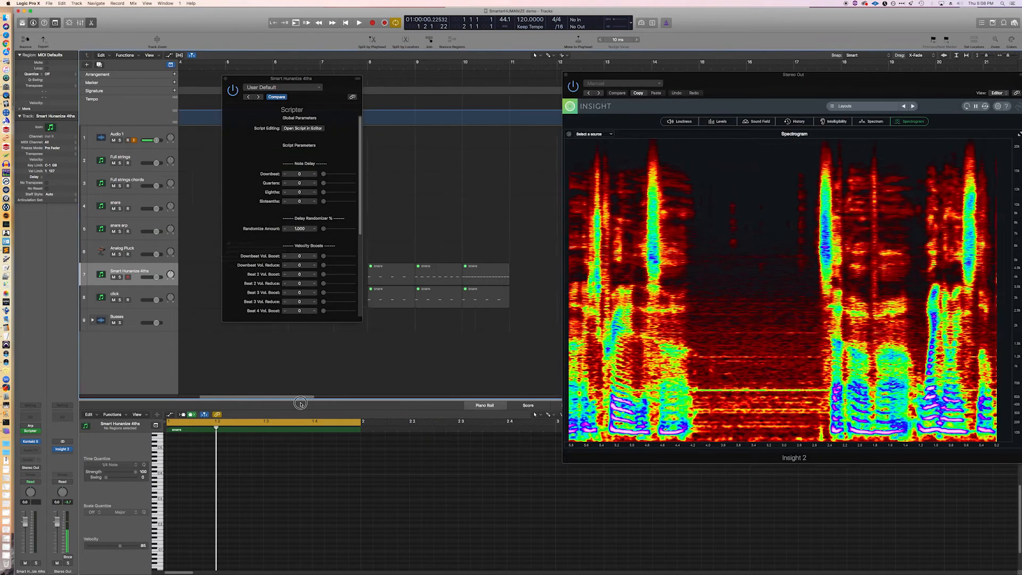
{"action": "left_click_drag", "start_coordinate": [412, 240], "coordinate": [526, 309]}
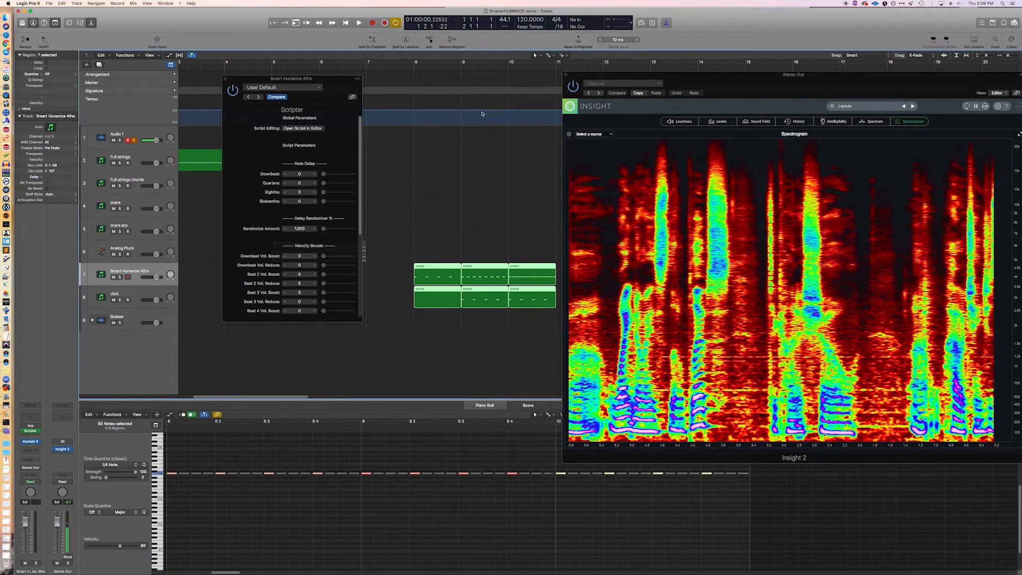
{"action": "left_click_drag", "start_coordinate": [416, 63], "coordinate": [461, 63]}
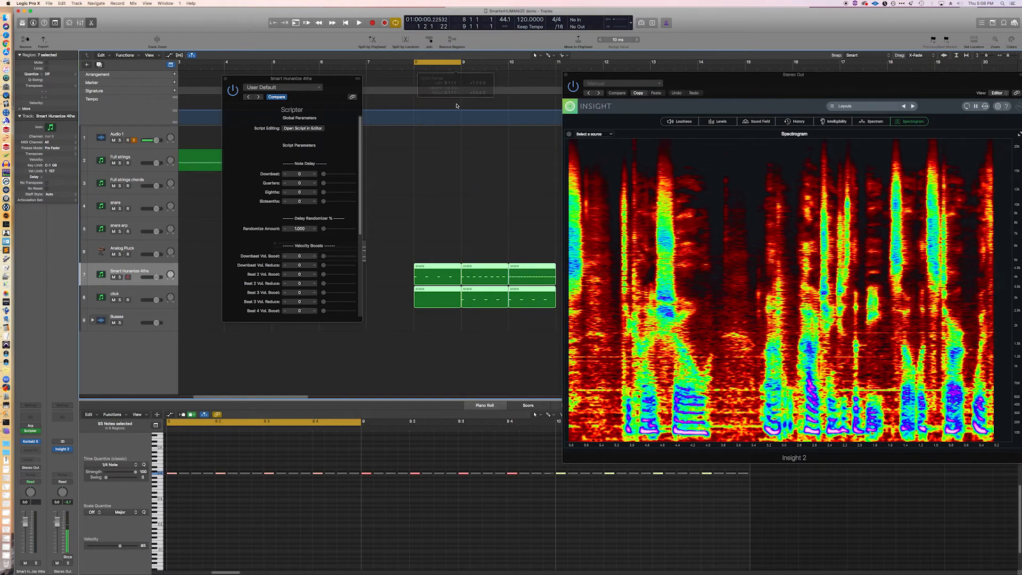
{"action": "left_click_drag", "start_coordinate": [805, 77], "coordinate": [742, 74]}
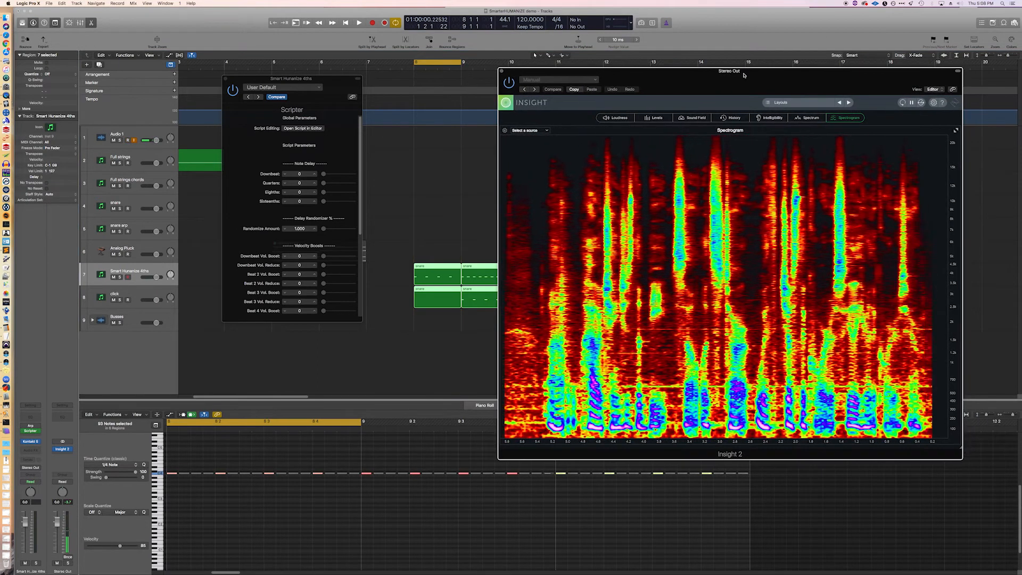
- Play the bar 8 loop with both tracks, audition it with Smart Humanize 4ths muted, and unmute that track
{"action": "key", "text": "space"}
{"action": "key", "text": "space"}
{"action": "left_click", "coordinate": [114, 277]}
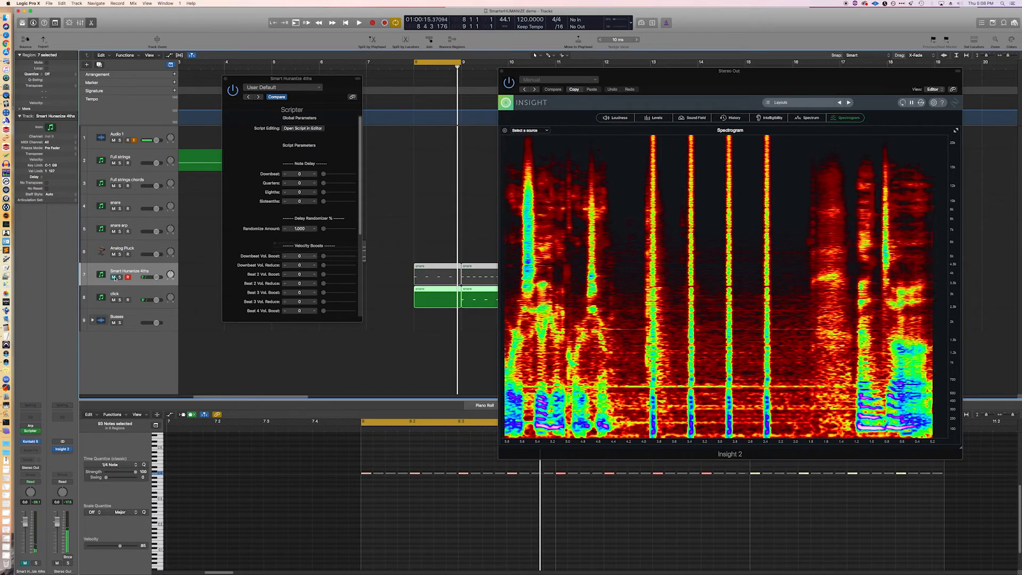
{"action": "key", "text": "space"}
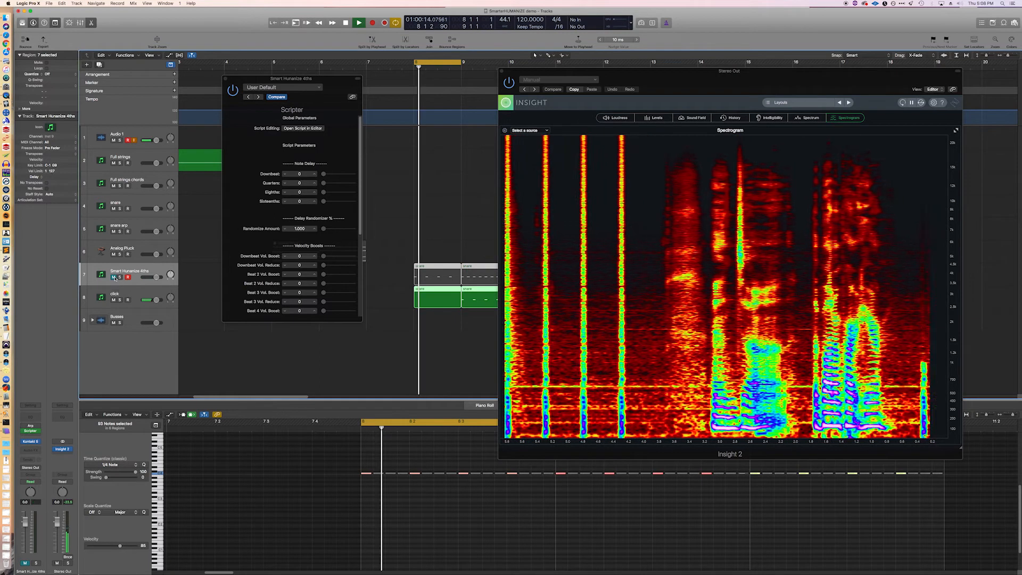
{"action": "left_click", "coordinate": [114, 277]}
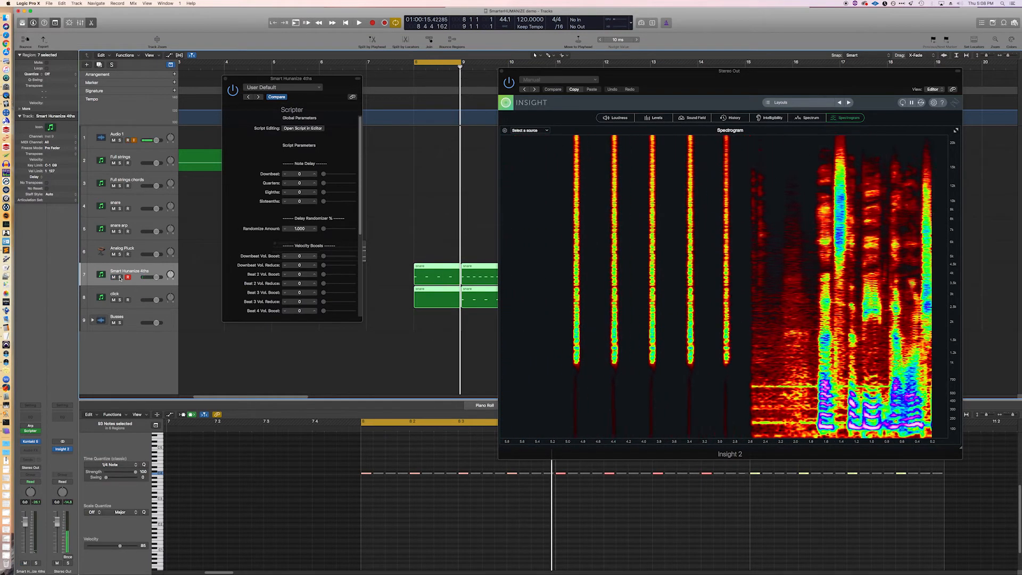
- Solo the Smart Humanize 4ths track, play the bar 8 loop, and turn the solo off while it plays
{"action": "left_click", "coordinate": [119, 277]}
{"action": "key", "text": "space"}
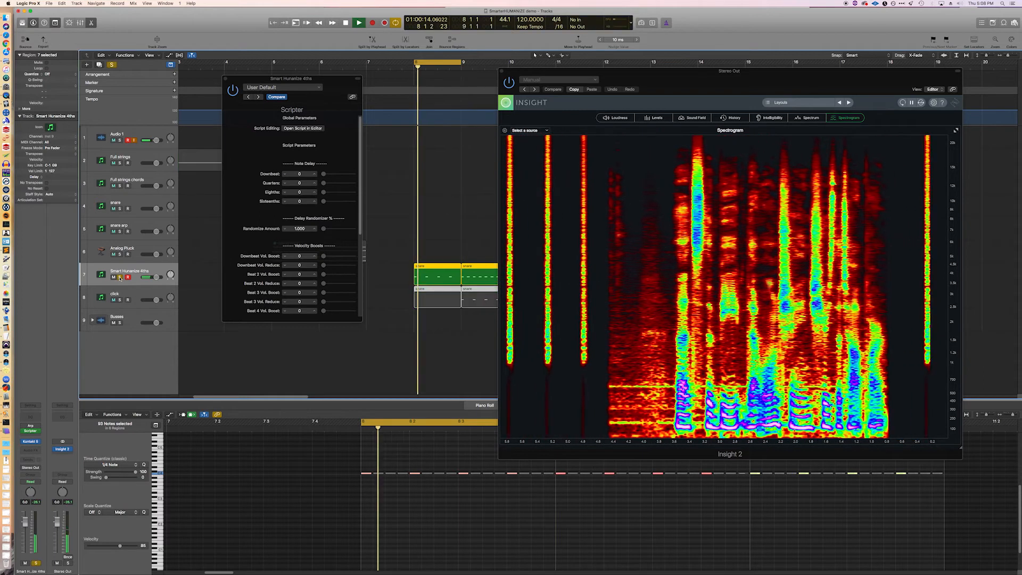
{"action": "left_click", "coordinate": [120, 277]}
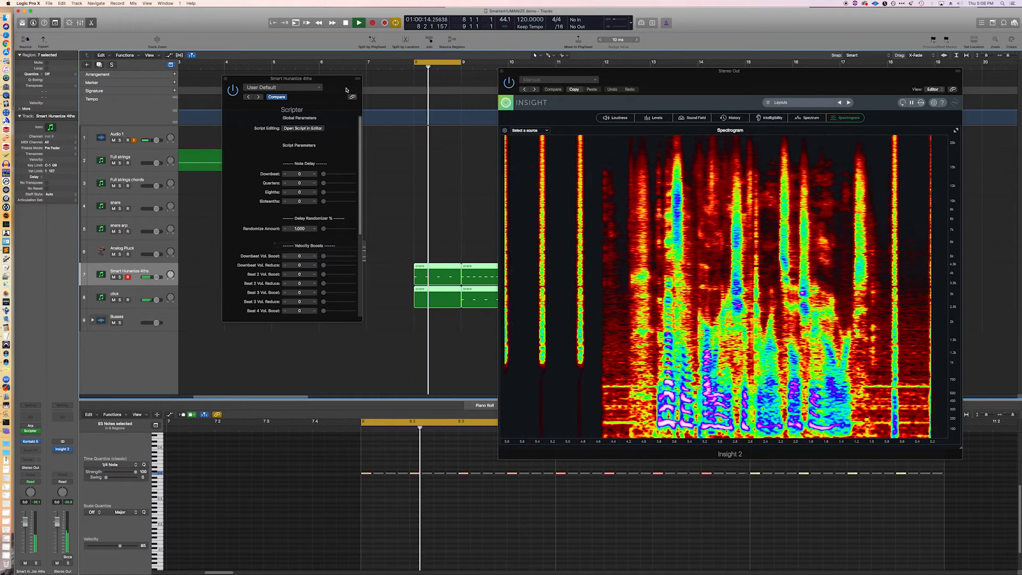
- Move the Scripter window lower, set the Downbeat note delay to 60, and play the bar 8 loop
{"action": "left_click_drag", "start_coordinate": [337, 83], "coordinate": [354, 106]}
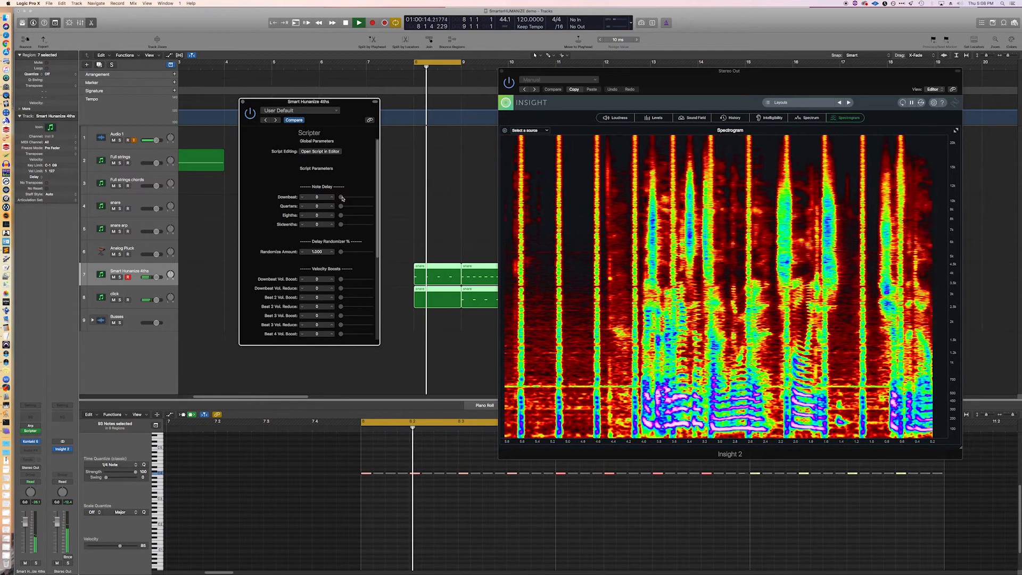
{"action": "left_click_drag", "start_coordinate": [341, 198], "coordinate": [372, 199]}
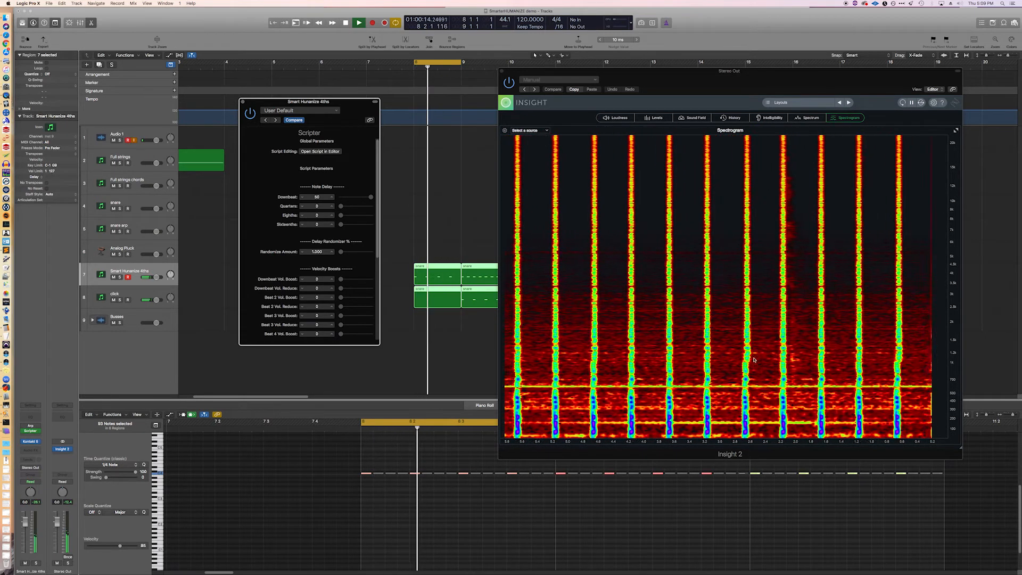
{"action": "key", "text": "space"}
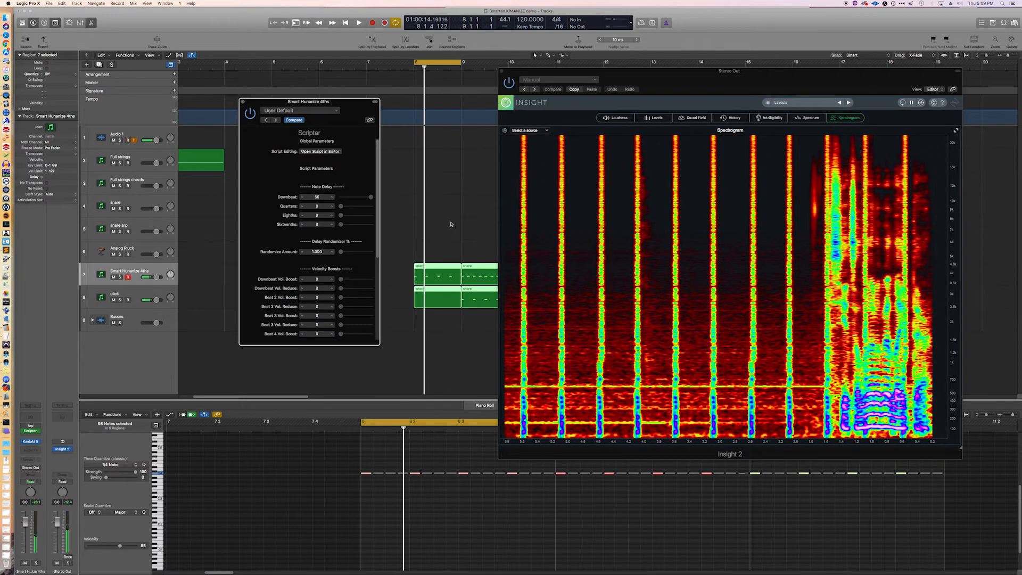
- Compare the bar 8 loop with the Downbeat delay at 0 and back at 60, and set the Quarters delay to 100
{"action": "left_click_drag", "start_coordinate": [369, 197], "coordinate": [322, 198]}
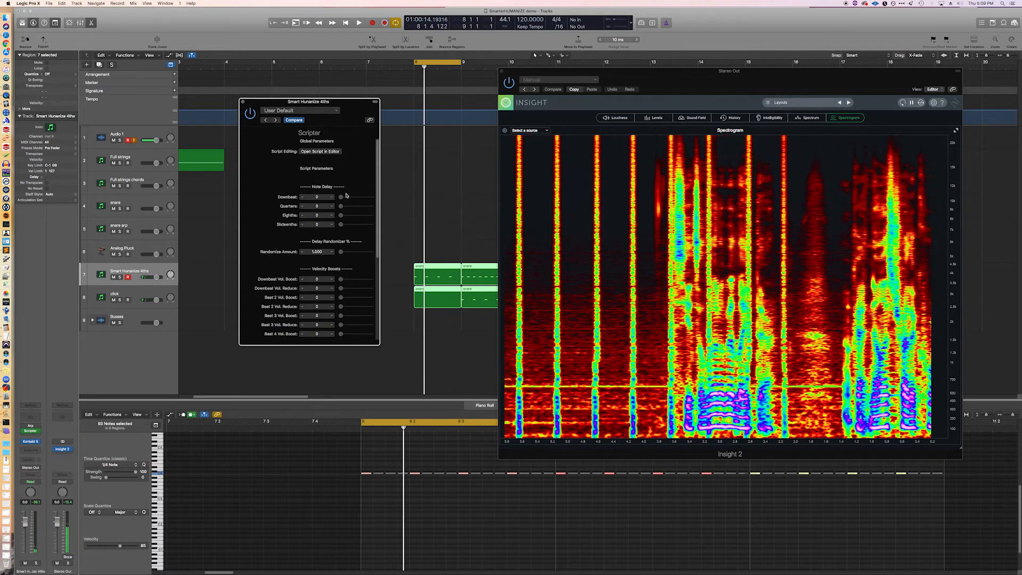
{"action": "key", "text": "space"}
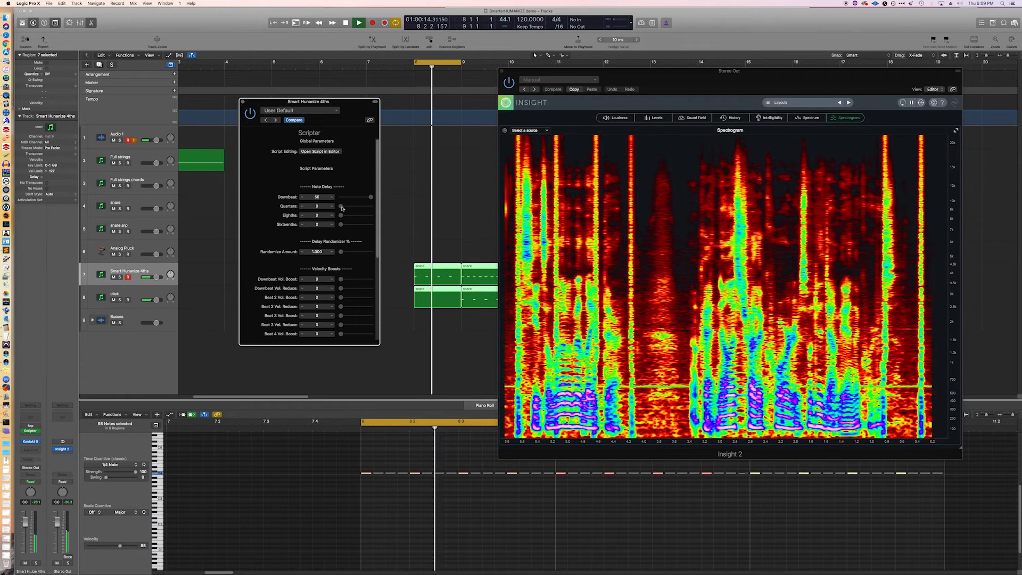
{"action": "left_click_drag", "start_coordinate": [341, 206], "coordinate": [371, 208]}
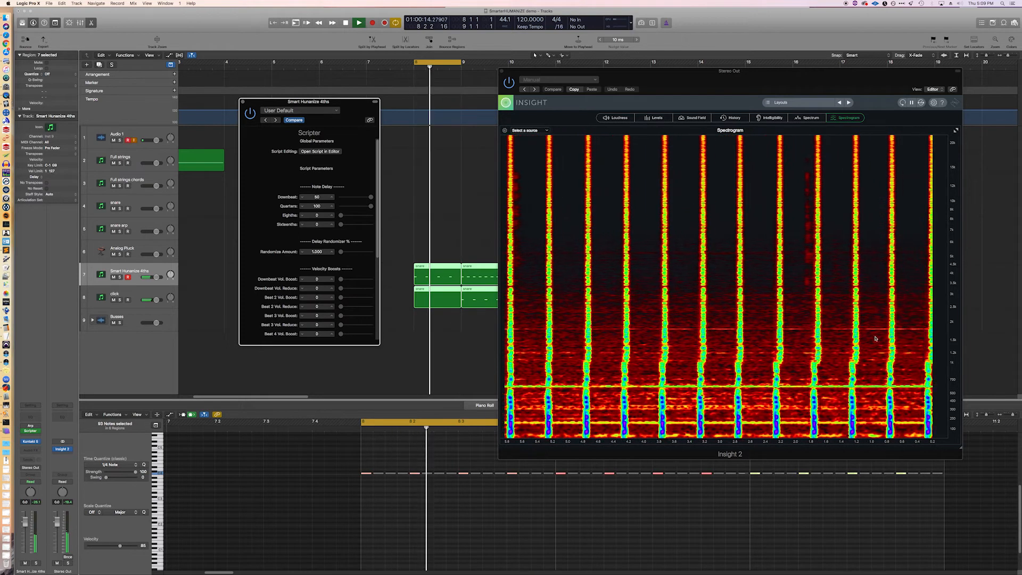
{"action": "key", "text": "space"}
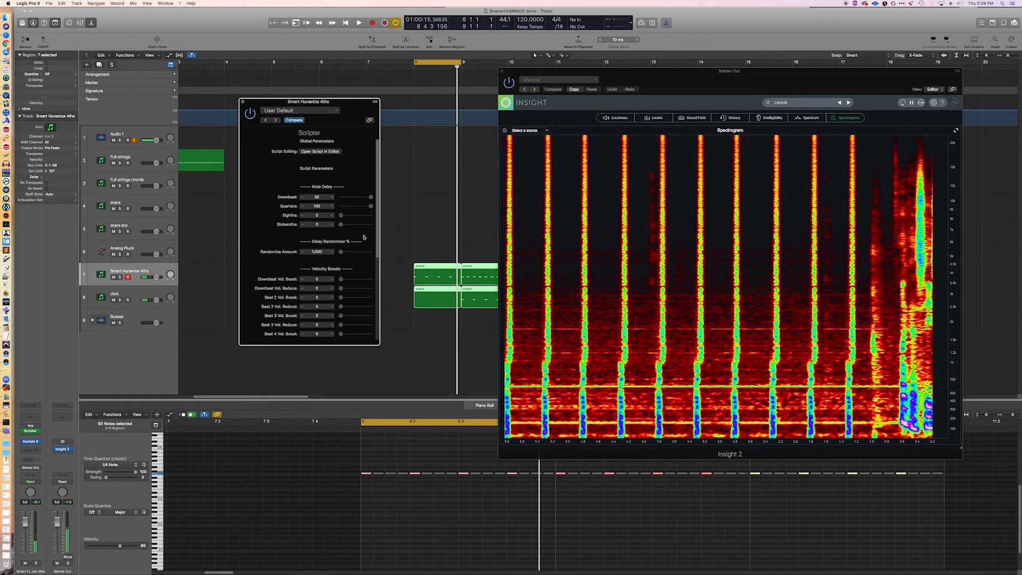
- Keep the Quarters delay at 100, set the delay Randomize Amount to 100, and play the bar 8 loop
{"action": "left_click_drag", "start_coordinate": [372, 208], "coordinate": [339, 206]}
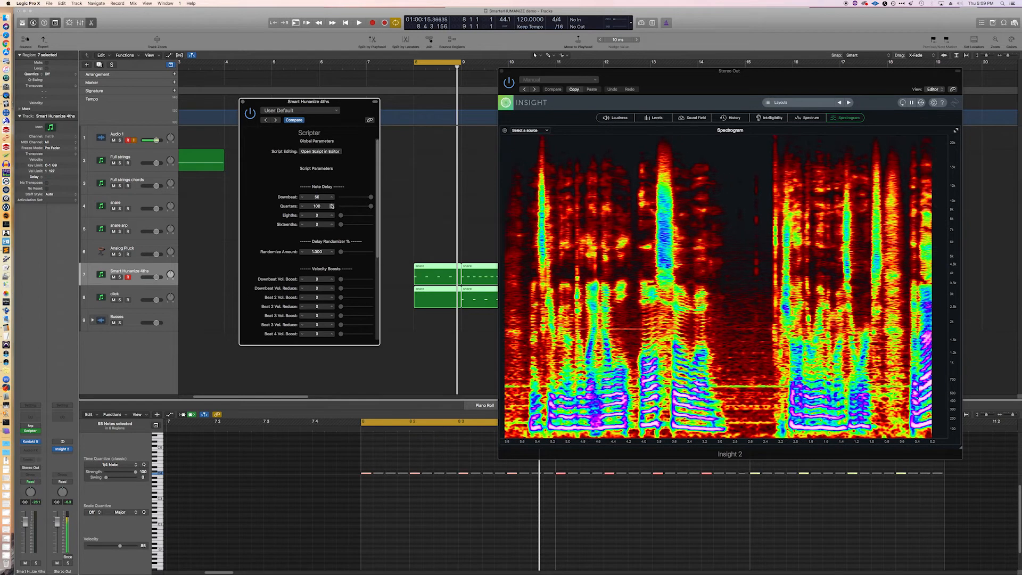
{"action": "mouse_move", "coordinate": [373, 208]}
{"action": "left_mouse_down"}
{"action": "mouse_move", "coordinate": [339, 206]}
{"action": "mouse_move", "coordinate": [376, 208]}
{"action": "left_mouse_up"}
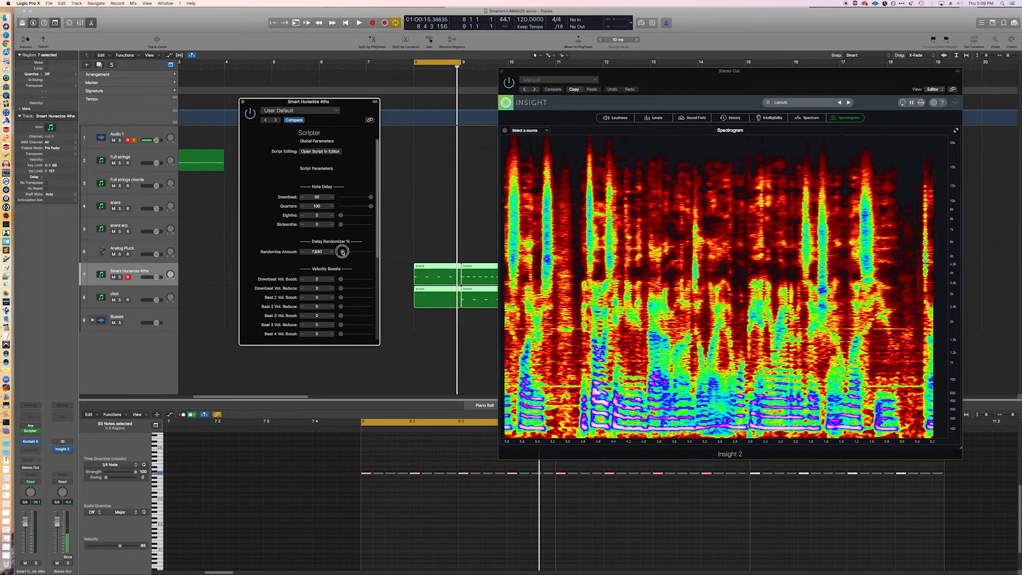
{"action": "left_click_drag", "start_coordinate": [344, 255], "coordinate": [372, 256]}
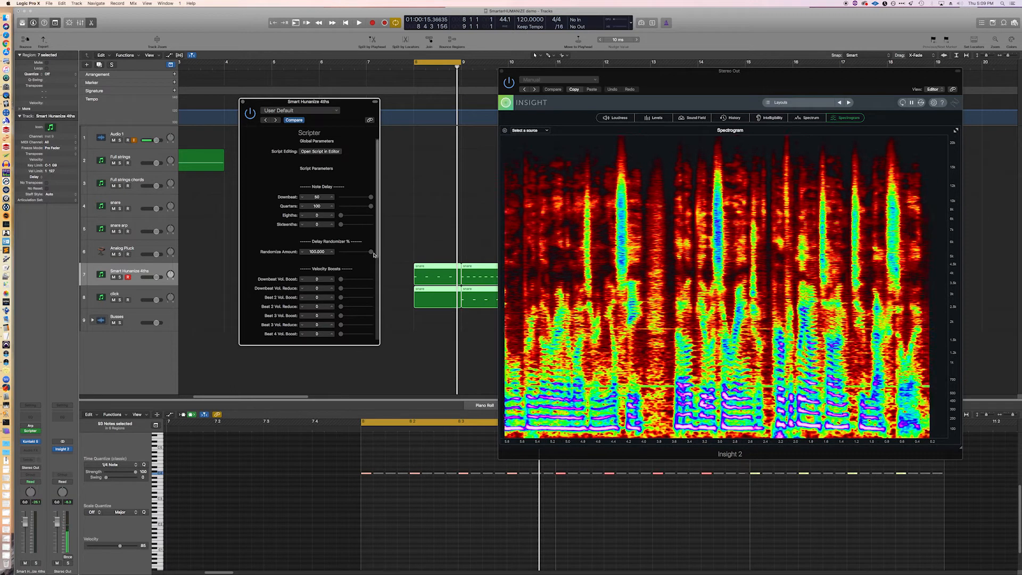
{"action": "key", "text": "space"}
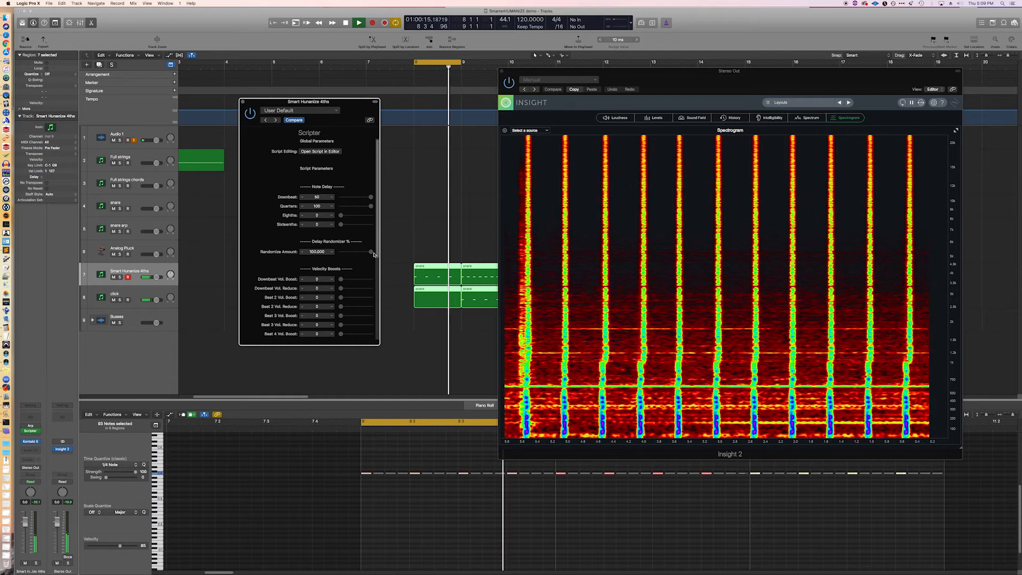
{"action": "key", "text": "space"}
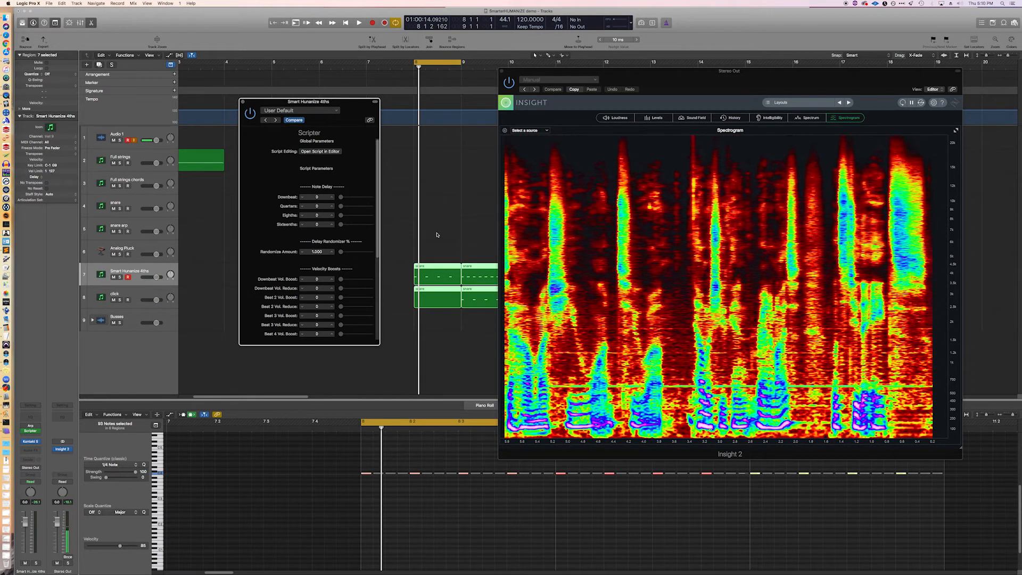
- Move the cycle range to bar 9 and play it with all Scripter note delays at 0
{"action": "left_click_drag", "start_coordinate": [452, 64], "coordinate": [499, 64]}
{"action": "left_click_drag", "start_coordinate": [341, 215], "coordinate": [317, 223]}
{"action": "key", "text": "space"}
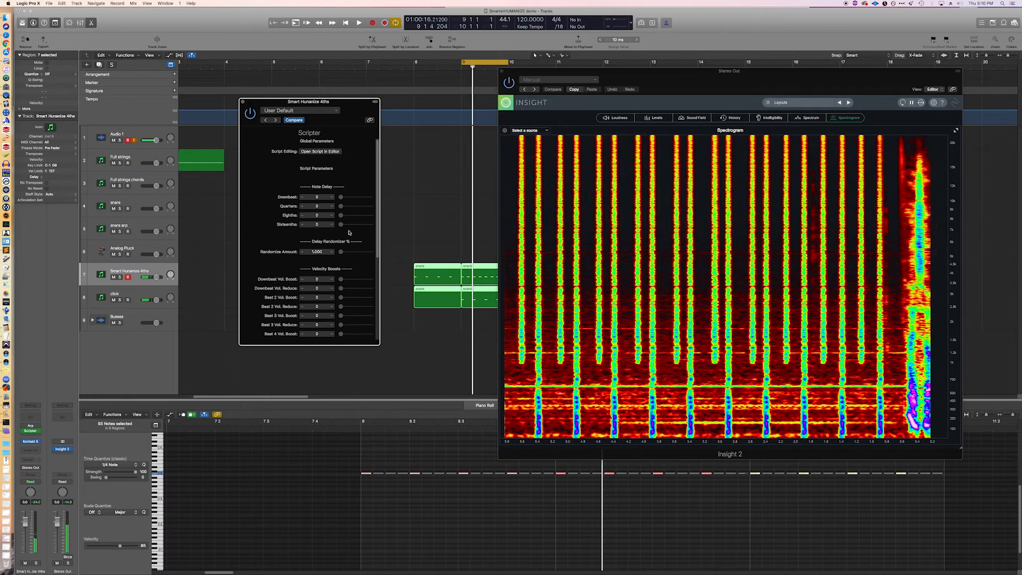
- Set the Eighths note delay to 100 and the Randomize Amount to 100, and play the bar 9 loop
{"action": "left_click_drag", "start_coordinate": [341, 217], "coordinate": [371, 216]}
{"action": "left_click_drag", "start_coordinate": [342, 253], "coordinate": [438, 249]}
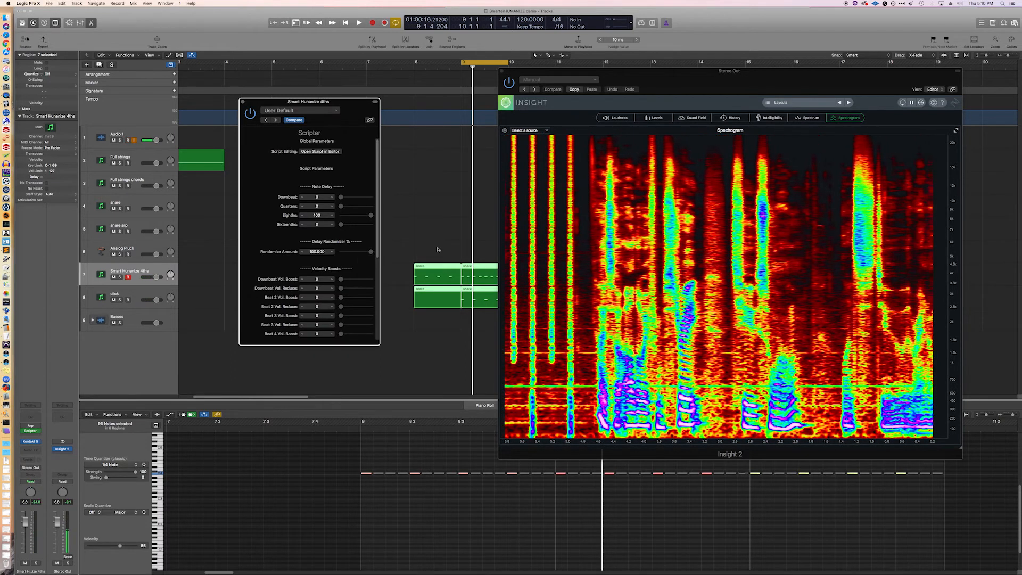
{"action": "key", "text": "space"}
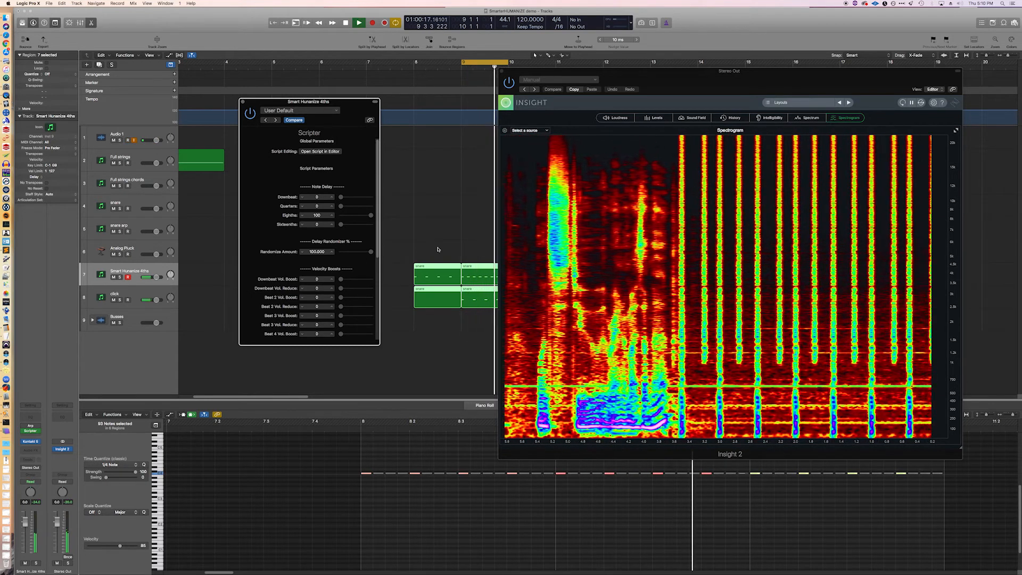
{"action": "key", "text": "space"}
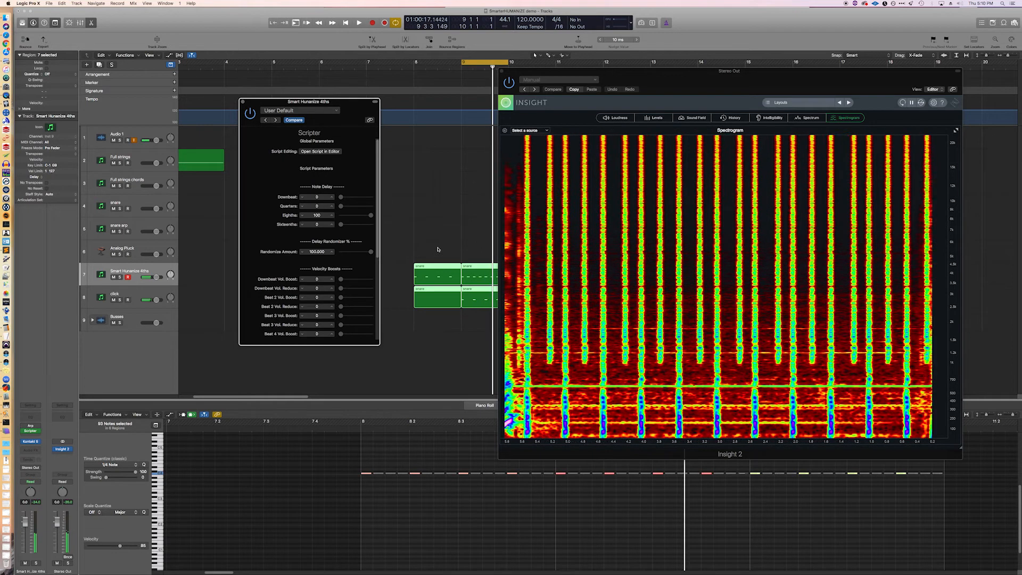
- Reset the Eighths note delay to 0, move the spectrogram window aside, and play bar 10 as the loop
{"action": "left_click_drag", "start_coordinate": [373, 217], "coordinate": [312, 219]}
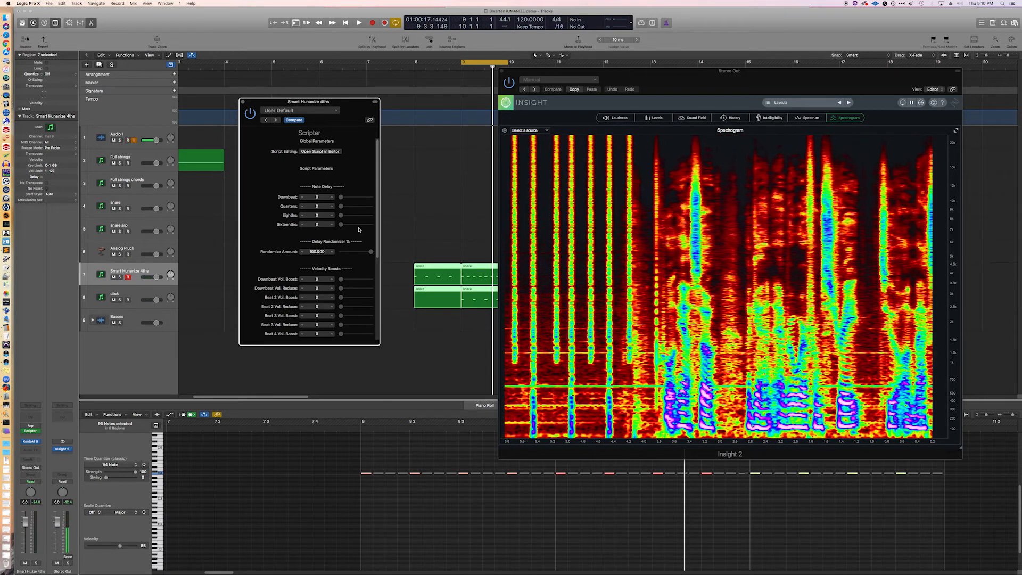
{"action": "left_click_drag", "start_coordinate": [340, 224], "coordinate": [379, 224]}
{"action": "left_click_drag", "start_coordinate": [664, 73], "coordinate": [691, 73]}
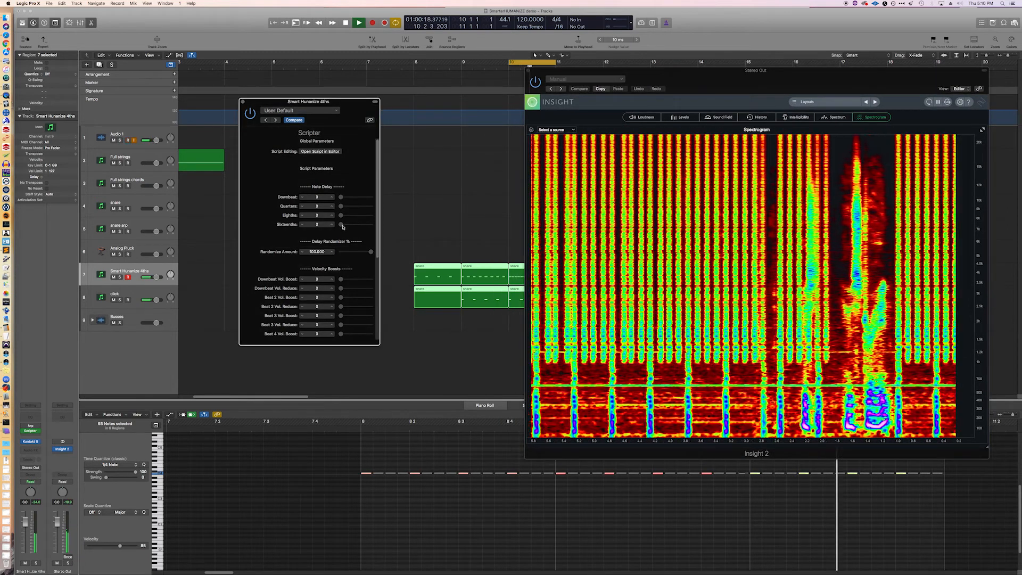
{"action": "key", "text": "space"}
- Play the bar 10 loop with the Sixteenths note delay at its maximum, and reset that delay to 0
{"action": "left_click_drag", "start_coordinate": [343, 227], "coordinate": [383, 229]}
{"action": "key", "text": "space"}
{"action": "left_click_drag", "start_coordinate": [371, 225], "coordinate": [239, 238]}
{"action": "key", "text": "space"}
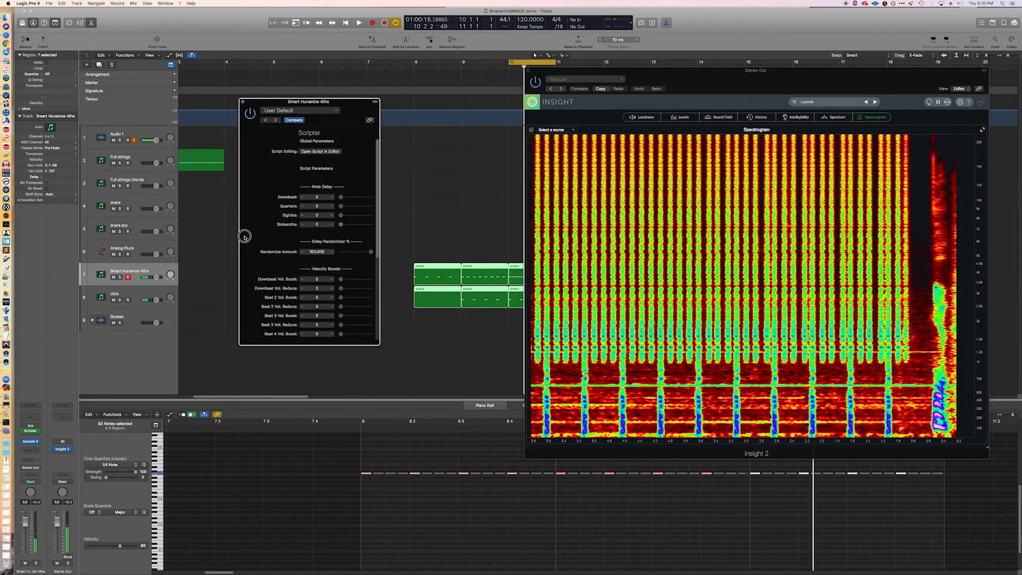
- Set the note delays to Quarters 10, Eighths 31 and Sixteenths 59 with Randomize Amount 99.010, and play the bar 10 loop
{"action": "mouse_move", "coordinate": [340, 226]}
{"action": "left_mouse_down"}
{"action": "mouse_move", "coordinate": [384, 224]}
{"action": "mouse_move", "coordinate": [350, 217]}
{"action": "mouse_move", "coordinate": [360, 227]}
{"action": "mouse_move", "coordinate": [347, 227]}
{"action": "mouse_move", "coordinate": [374, 226]}
{"action": "mouse_move", "coordinate": [323, 228]}
{"action": "mouse_move", "coordinate": [330, 216]}
{"action": "left_mouse_up"}
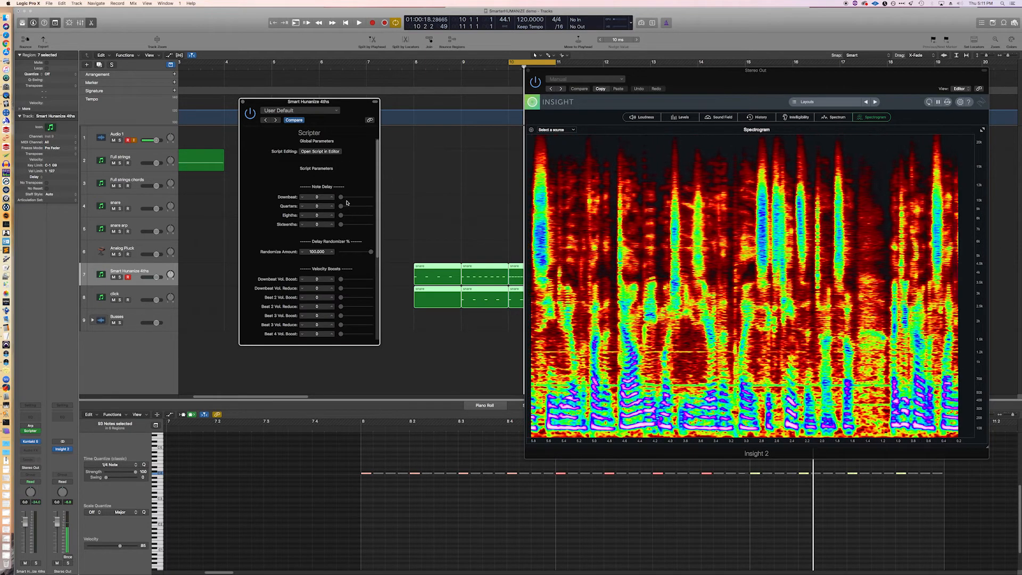
{"action": "left_click_drag", "start_coordinate": [342, 206], "coordinate": [365, 254]}
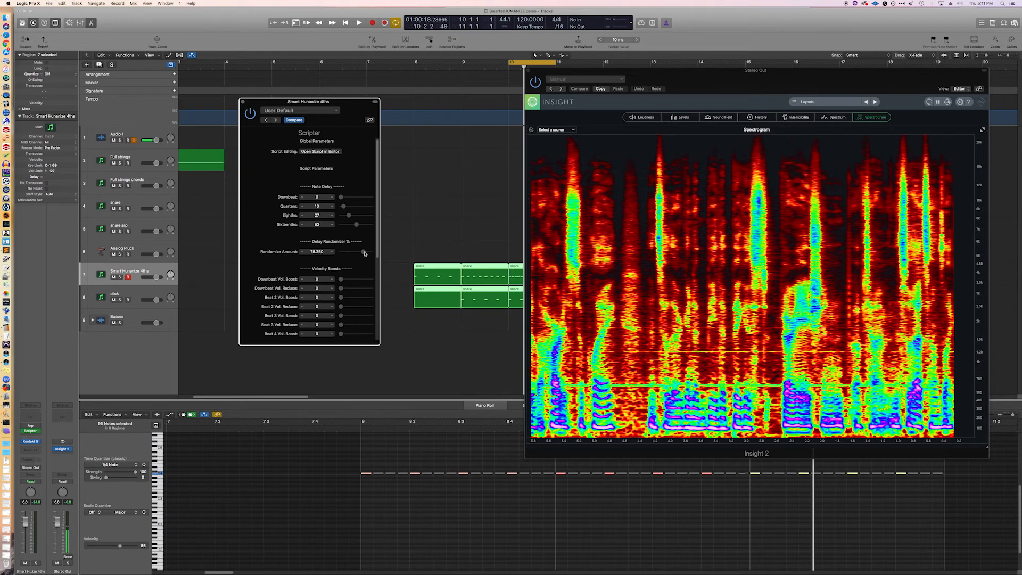
{"action": "left_click_drag", "start_coordinate": [358, 226], "coordinate": [367, 254]}
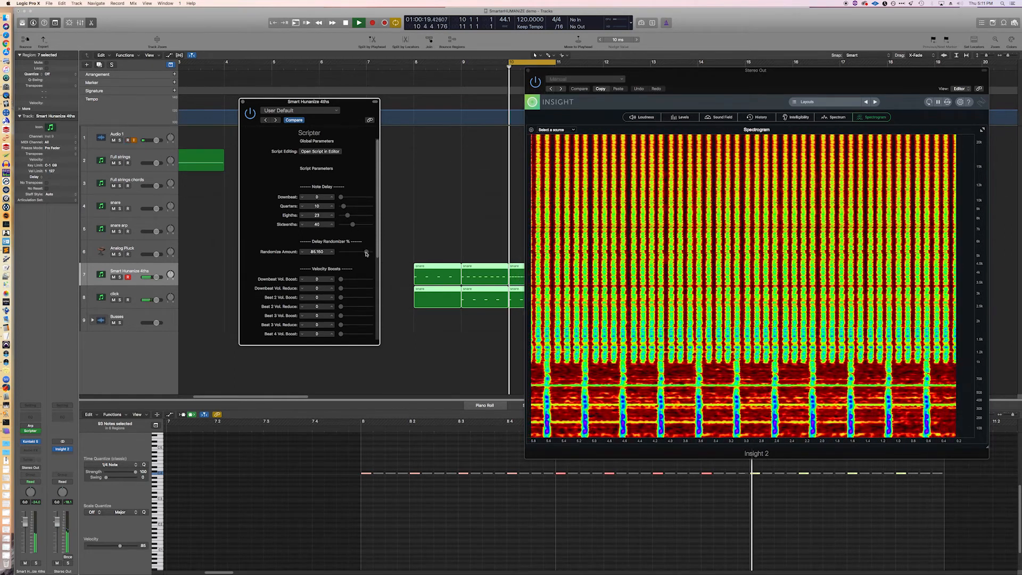
{"action": "left_click_drag", "start_coordinate": [366, 252], "coordinate": [359, 225]}
{"action": "key", "text": "space"}
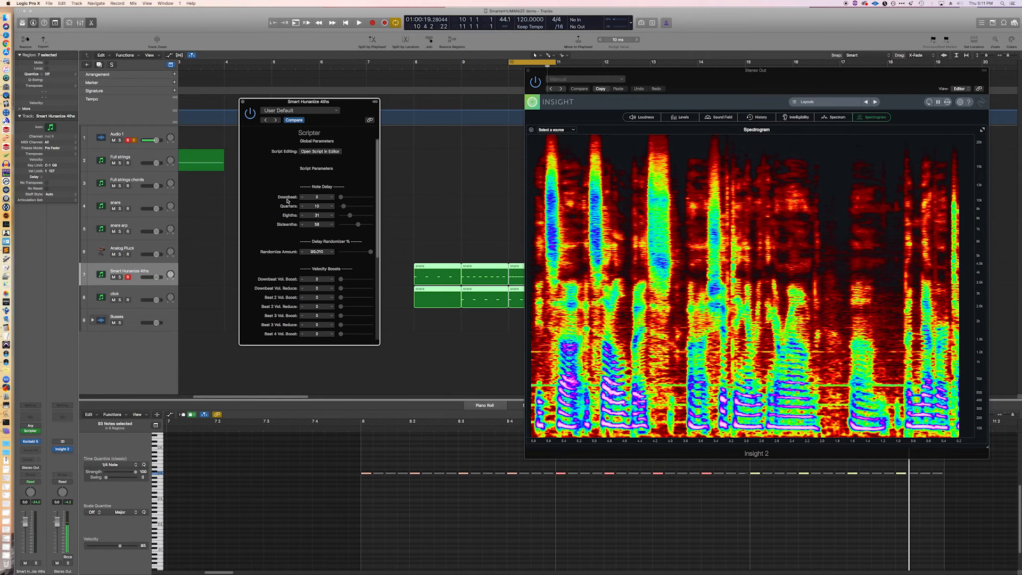
- Play the bar 10 loop with Scripter bypassed, and play it again with Scripter re-enabled for comparison
{"action": "left_click", "coordinate": [250, 114]}
{"action": "key", "text": "space"}
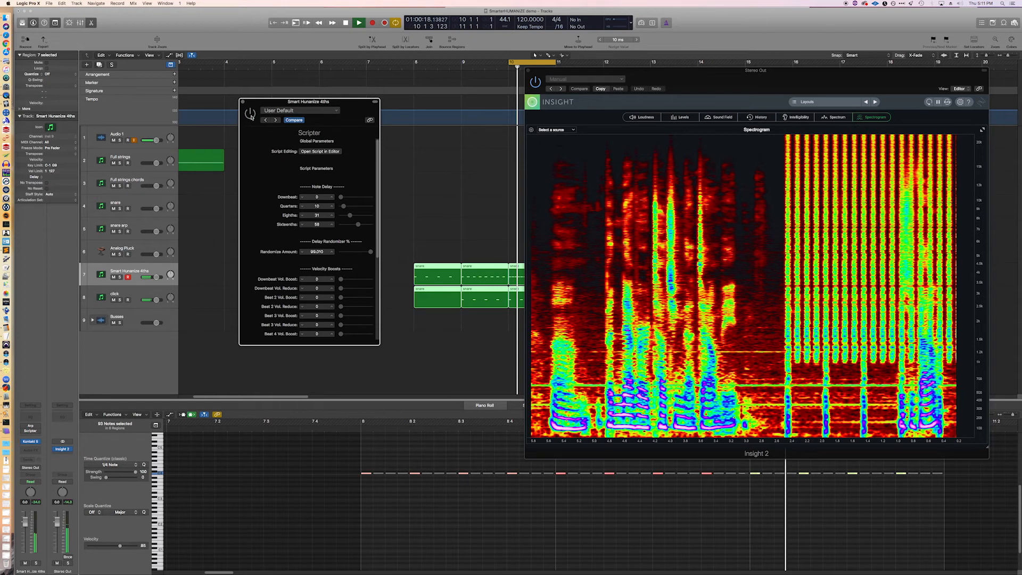
{"action": "key", "text": "space"}
{"action": "left_click", "coordinate": [251, 115]}
{"action": "key", "text": "space"}
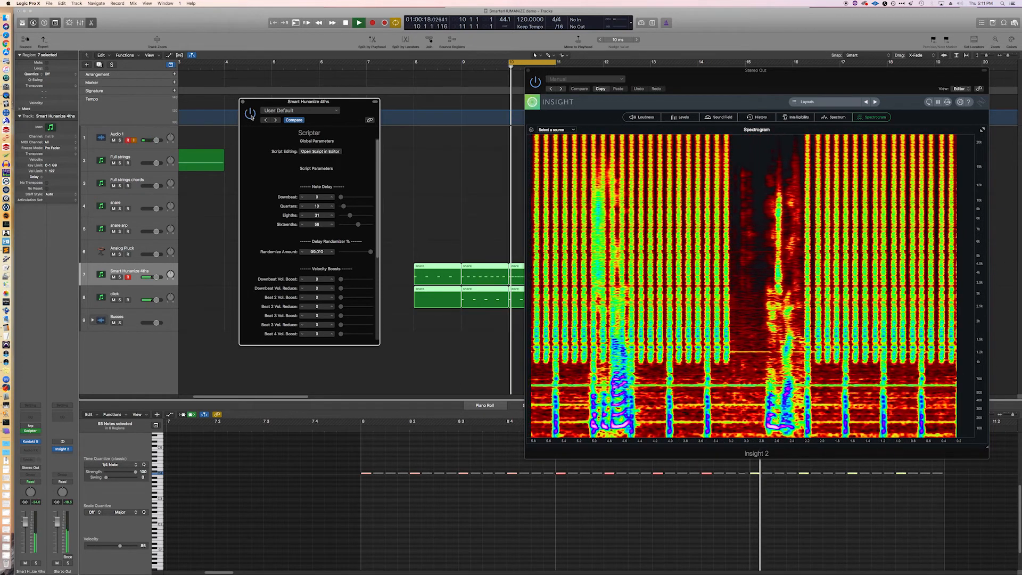
{"action": "key", "text": "space"}
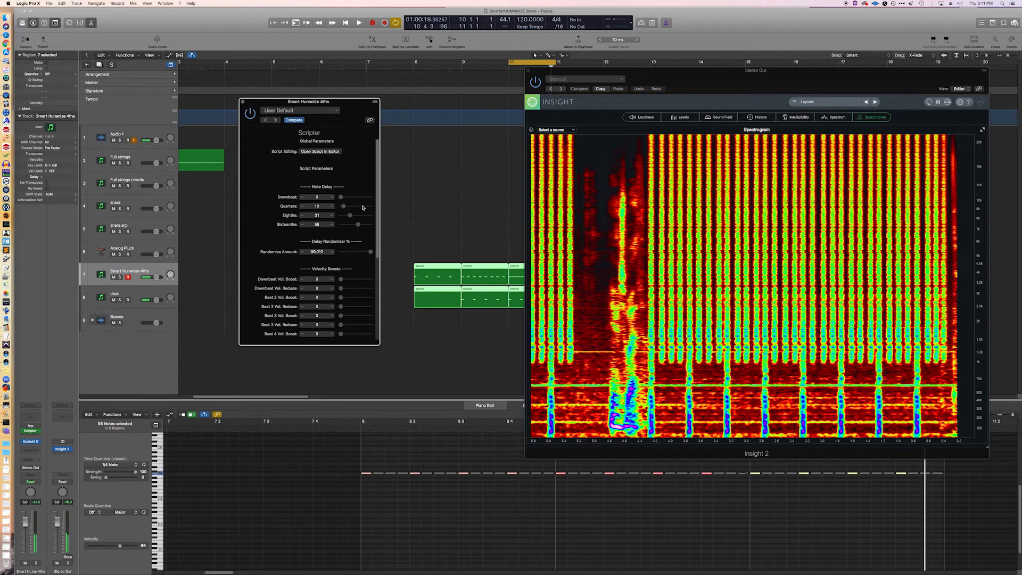
- Set the note delays to Quarters 8, Eighths 23 and Sixteenths 47
{"action": "left_click_drag", "start_coordinate": [360, 225], "coordinate": [357, 224]}
{"action": "mouse_move", "coordinate": [352, 216]}
{"action": "left_mouse_down"}
{"action": "mouse_move", "coordinate": [344, 208]}
{"action": "mouse_move", "coordinate": [352, 224]}
{"action": "left_mouse_up"}
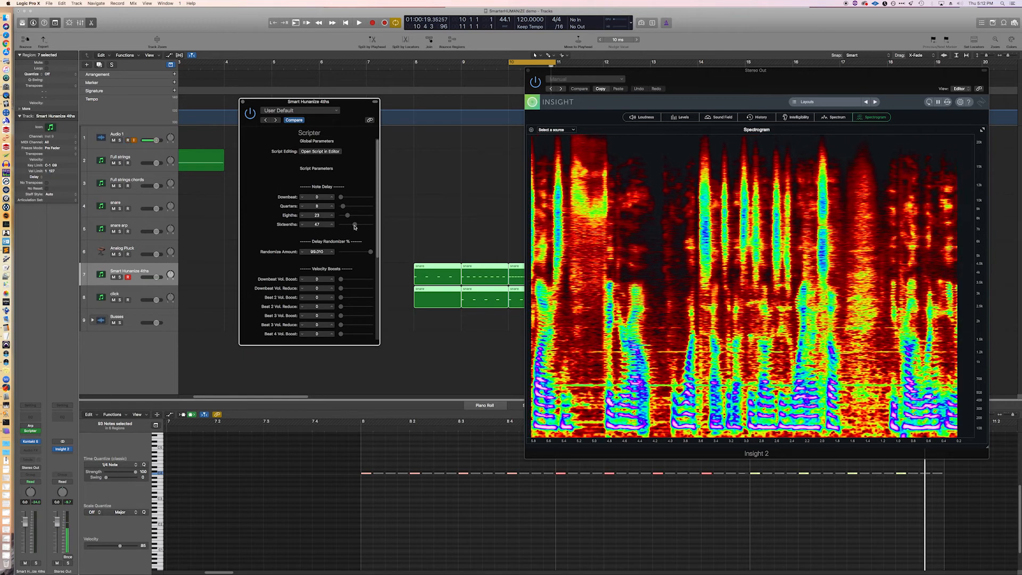
- Move the Scripter window off the snare regions in bars 9 and 10, and try a Downbeat Vol. Boost of 37 before resetting it to 0
{"action": "left_click_drag", "start_coordinate": [376, 244], "coordinate": [378, 259]}
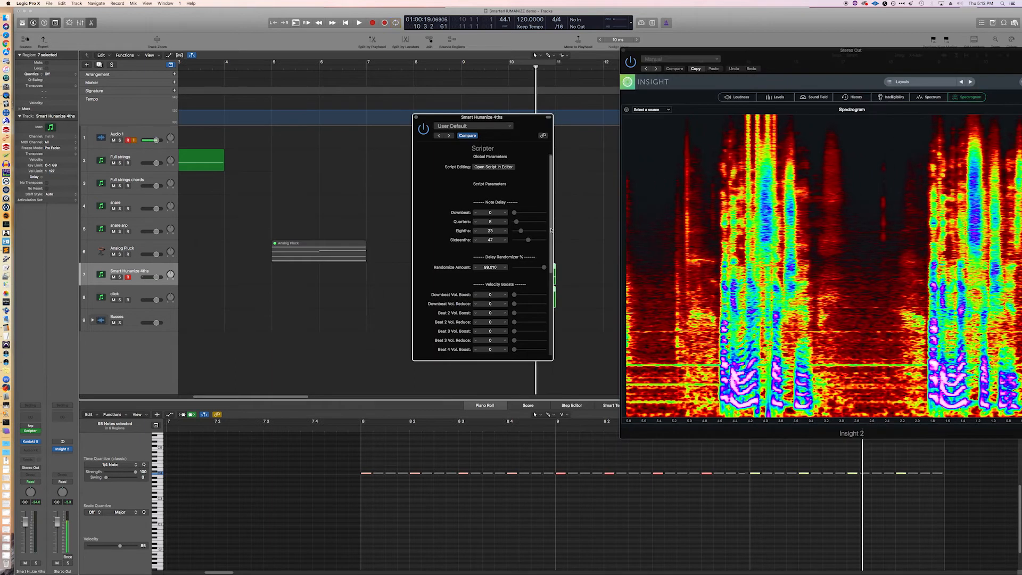
{"action": "mouse_move", "coordinate": [557, 251]}
{"action": "left_mouse_down"}
{"action": "mouse_move", "coordinate": [557, 241]}
{"action": "mouse_move", "coordinate": [556, 266]}
{"action": "left_mouse_up"}
{"action": "left_click_drag", "start_coordinate": [530, 116], "coordinate": [398, 109]}
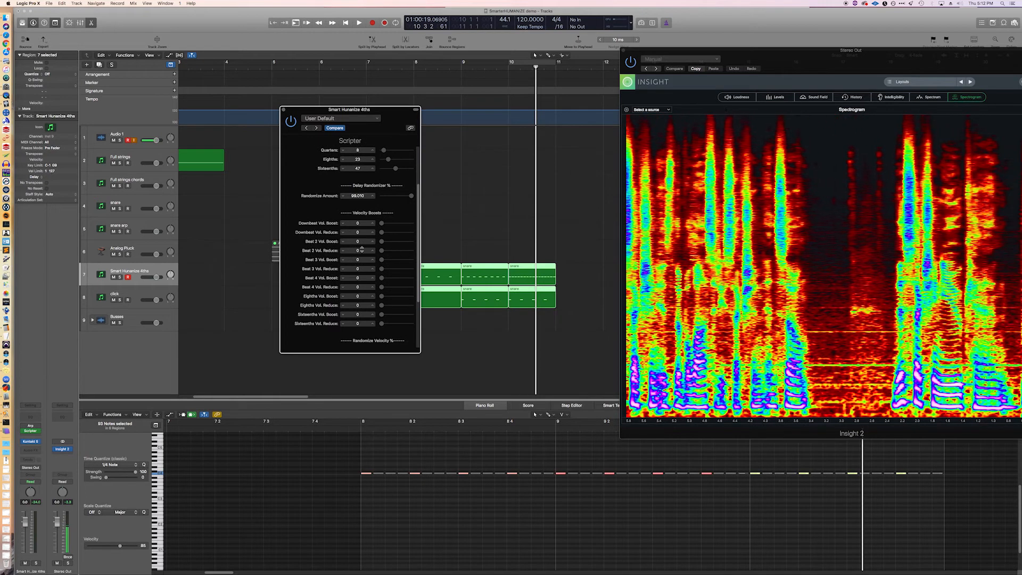
{"action": "left_click_drag", "start_coordinate": [419, 240], "coordinate": [422, 261]}
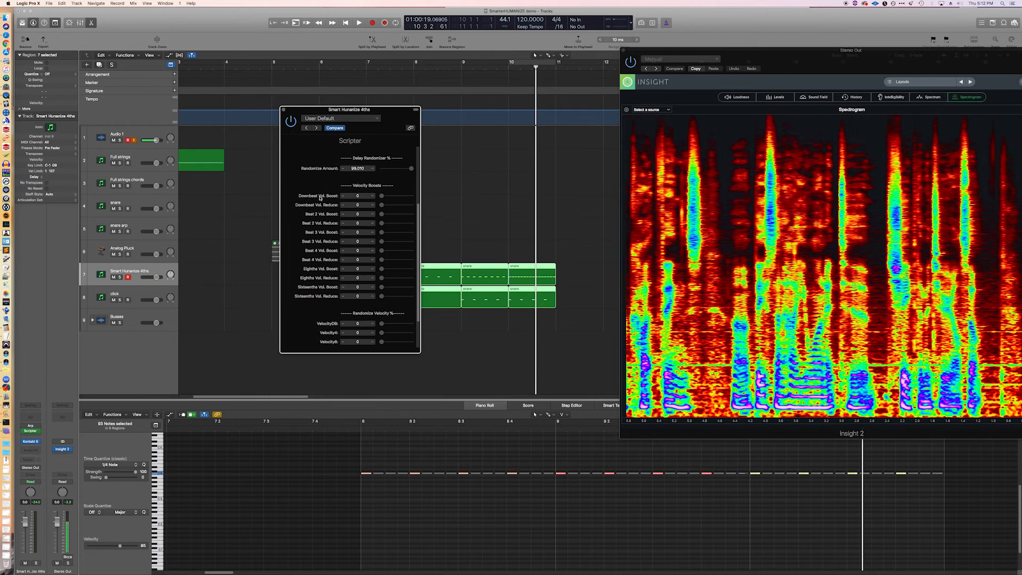
{"action": "left_click_drag", "start_coordinate": [381, 196], "coordinate": [391, 199]}
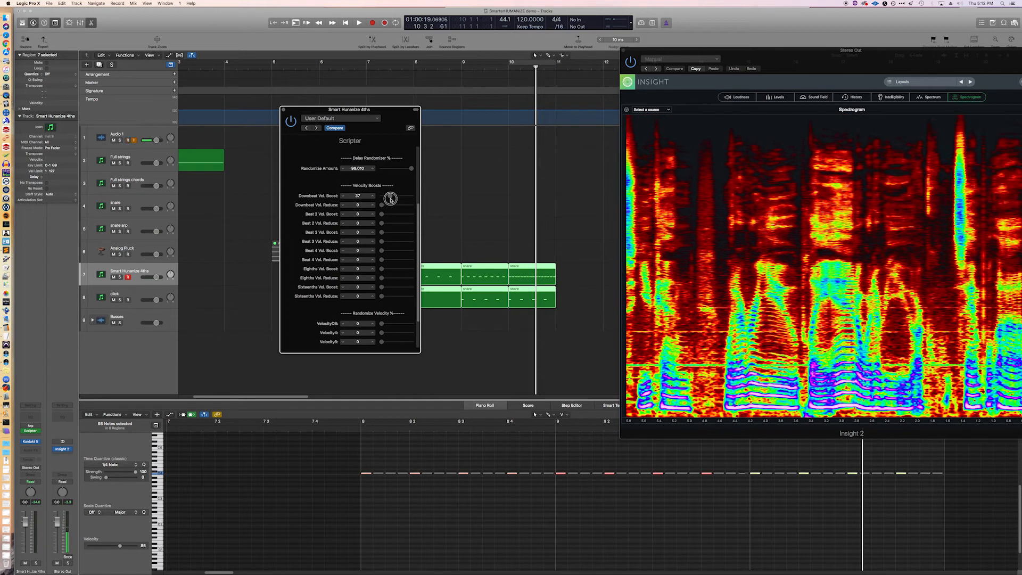
{"action": "mouse_move", "coordinate": [391, 199]}
{"action": "left_mouse_down"}
{"action": "mouse_move", "coordinate": [379, 197]}
{"action": "mouse_move", "coordinate": [414, 199]}
{"action": "mouse_move", "coordinate": [372, 200]}
{"action": "mouse_move", "coordinate": [402, 201]}
{"action": "mouse_move", "coordinate": [381, 205]}
{"action": "mouse_move", "coordinate": [379, 196]}
{"action": "left_mouse_up"}
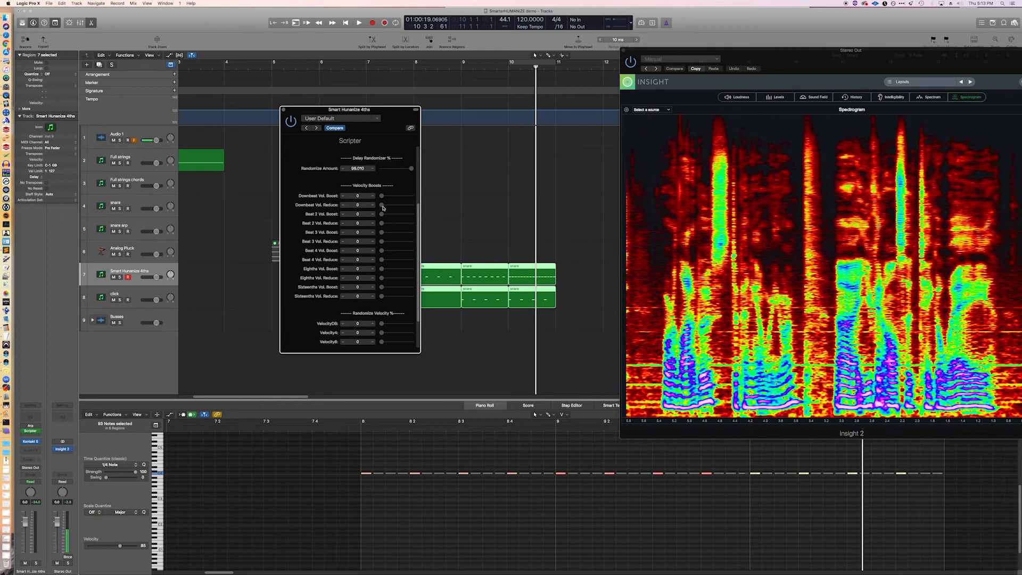
- Set Sixteenths Vol. Boost to 28 and the velocity randomization to 23 for Velocity4, 43 for Velocity8 and 74 for Velocity16
{"action": "left_click_drag", "start_coordinate": [381, 287], "coordinate": [389, 289]}
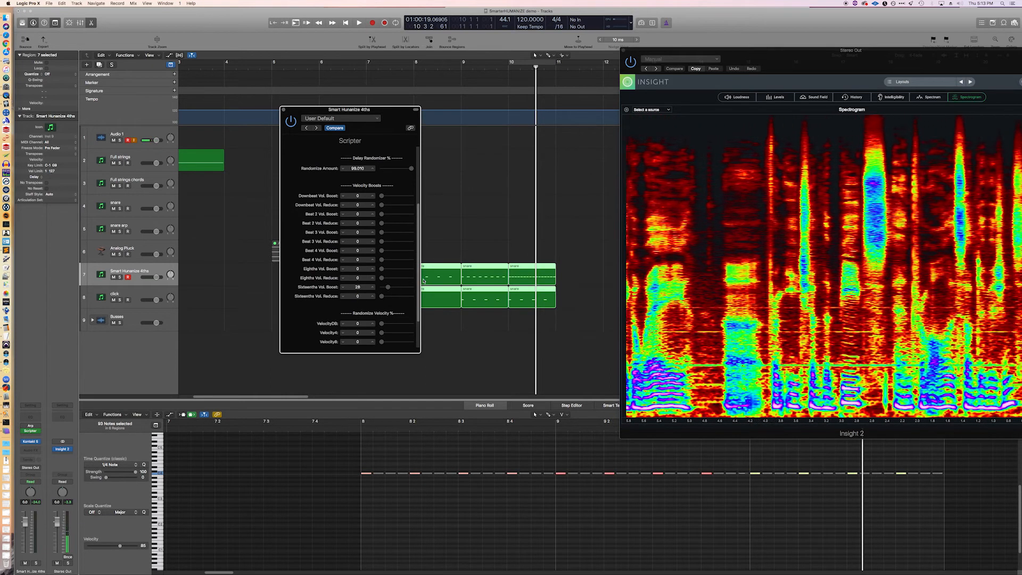
{"action": "scroll", "coordinate": [420, 282], "scroll_direction": "down", "scroll_amount": 3}
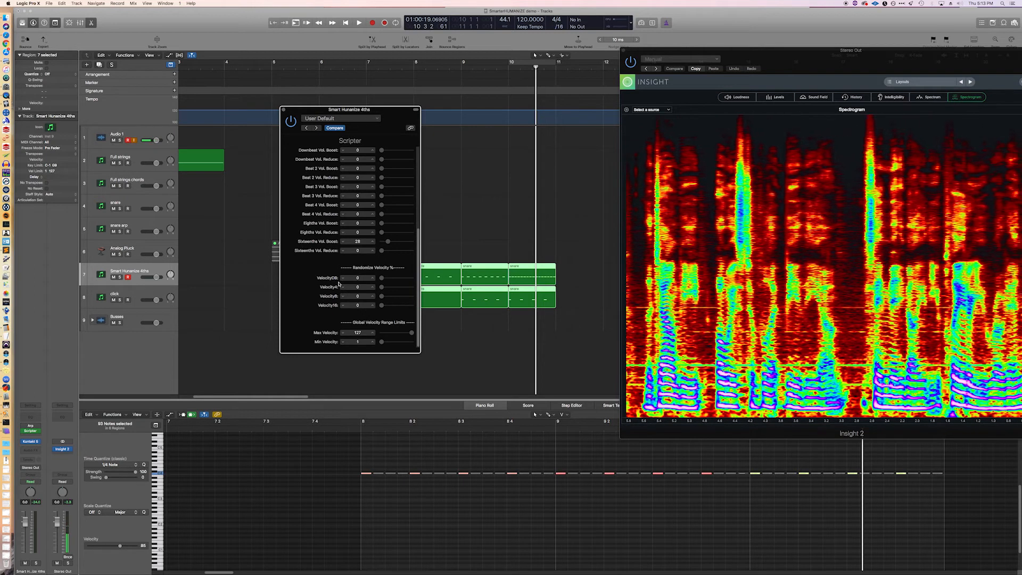
{"action": "left_click_drag", "start_coordinate": [384, 291], "coordinate": [403, 305]}
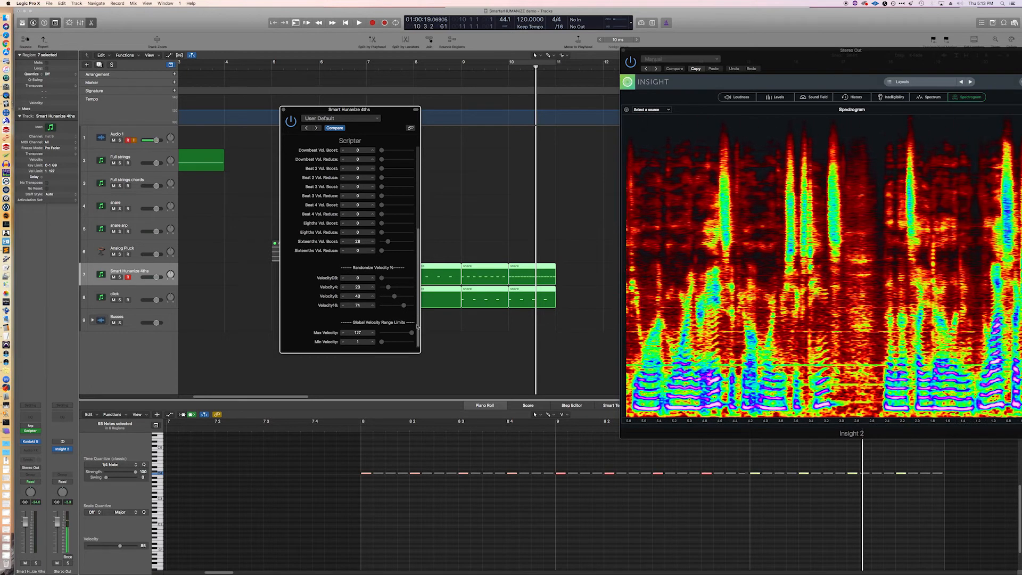
- Examine the Max Velocity and Min Velocity settings under Scripter's Global Velocity Range Limits
{"action": "mouse_move", "coordinate": [411, 334]}
{"action": "left_mouse_down"}
{"action": "mouse_move", "coordinate": [399, 334]}
{"action": "mouse_move", "coordinate": [416, 335]}
{"action": "left_mouse_up"}
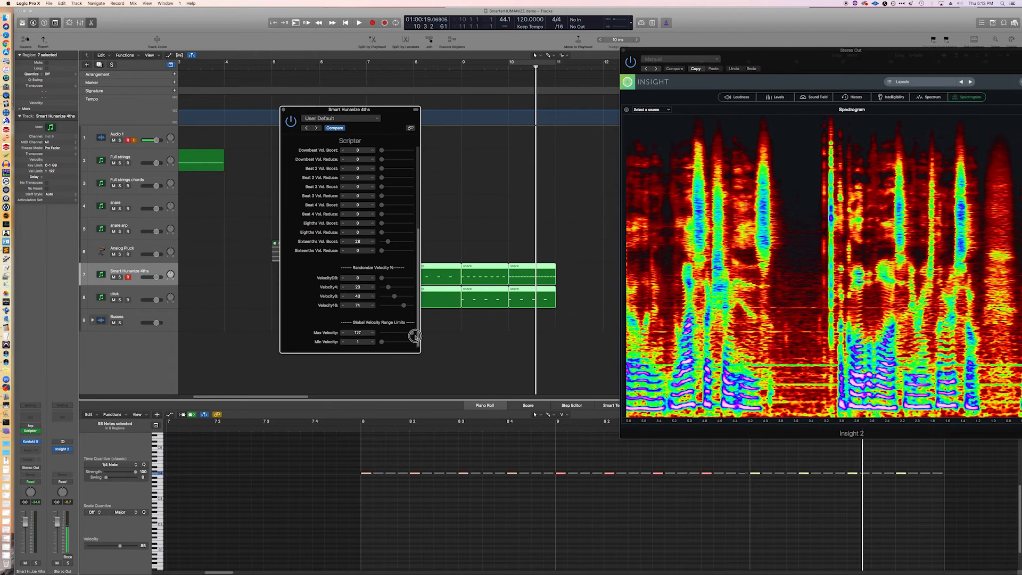
{"action": "left_click_drag", "start_coordinate": [415, 335], "coordinate": [395, 344]}
{"action": "left_click_drag", "start_coordinate": [395, 344], "coordinate": [382, 342]}
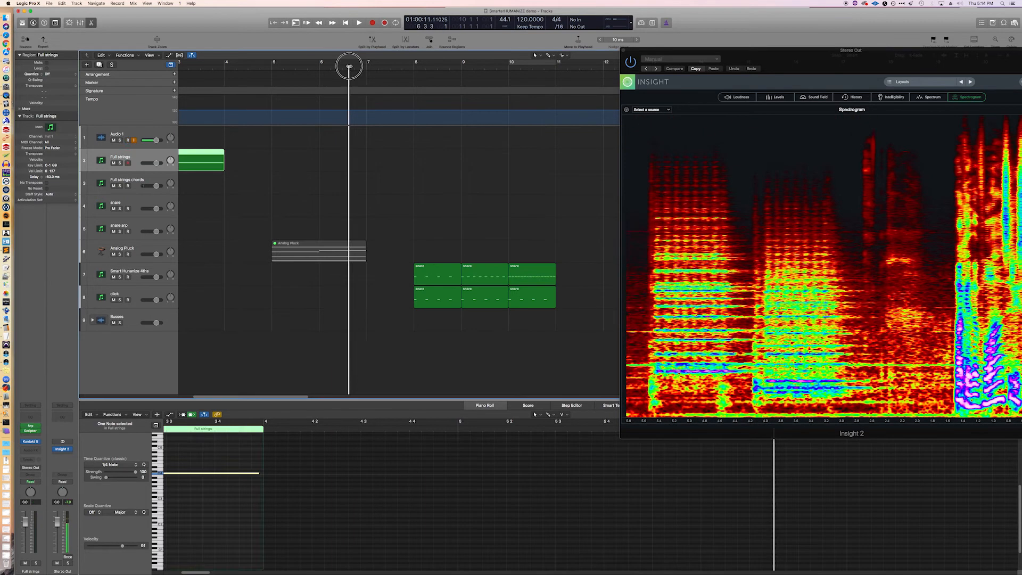
- Move the playhead past the snare regions to bar 12
{"action": "left_click_drag", "start_coordinate": [349, 66], "coordinate": [584, 56]}
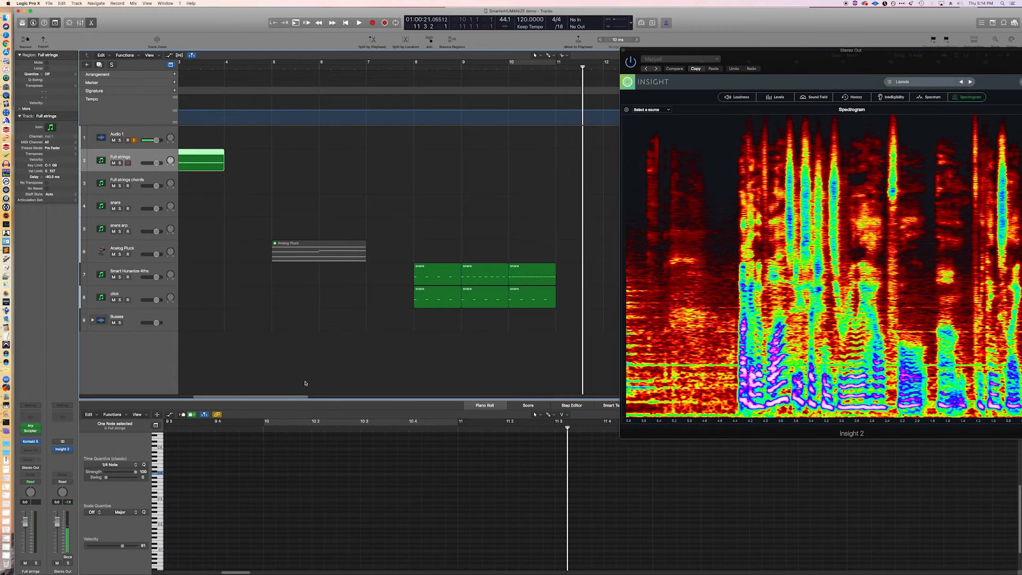
{"action": "left_click_drag", "start_coordinate": [279, 399], "coordinate": [311, 398]}
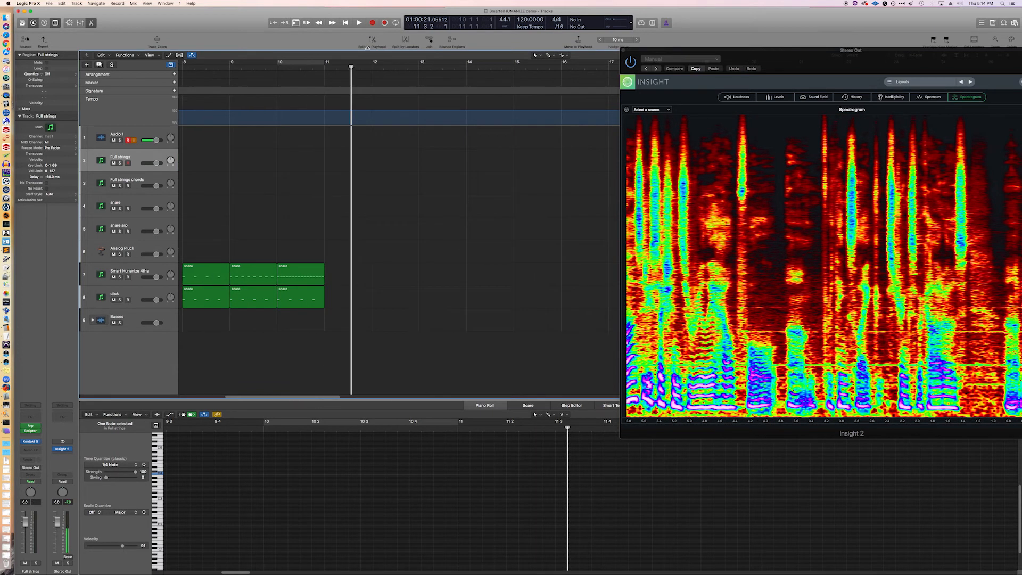
{"action": "left_click", "coordinate": [372, 67]}
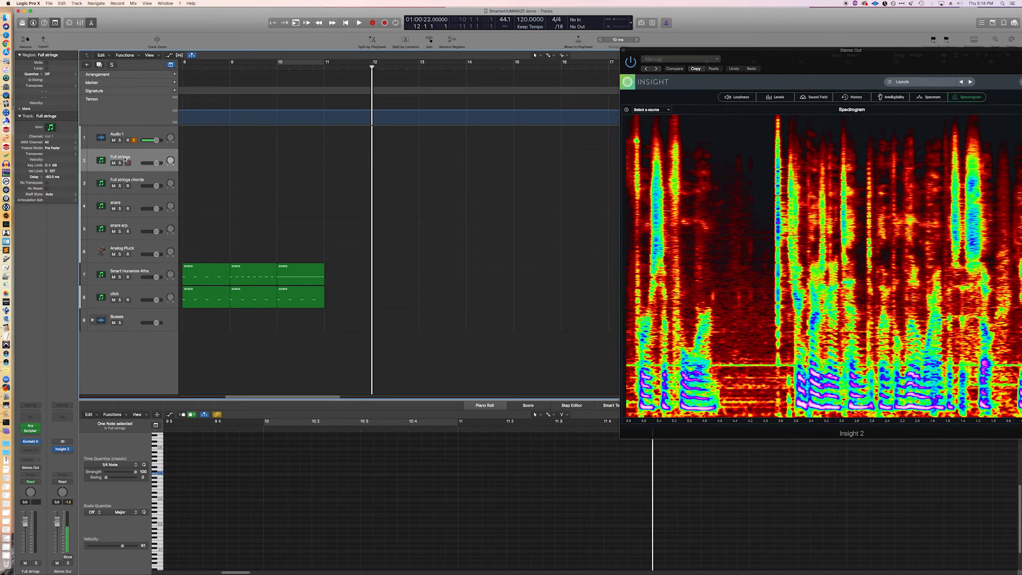
- Open Scripter on the Full strings track, move its window clear of the playhead and review its delay and velocity settings
{"action": "left_click", "coordinate": [31, 432]}
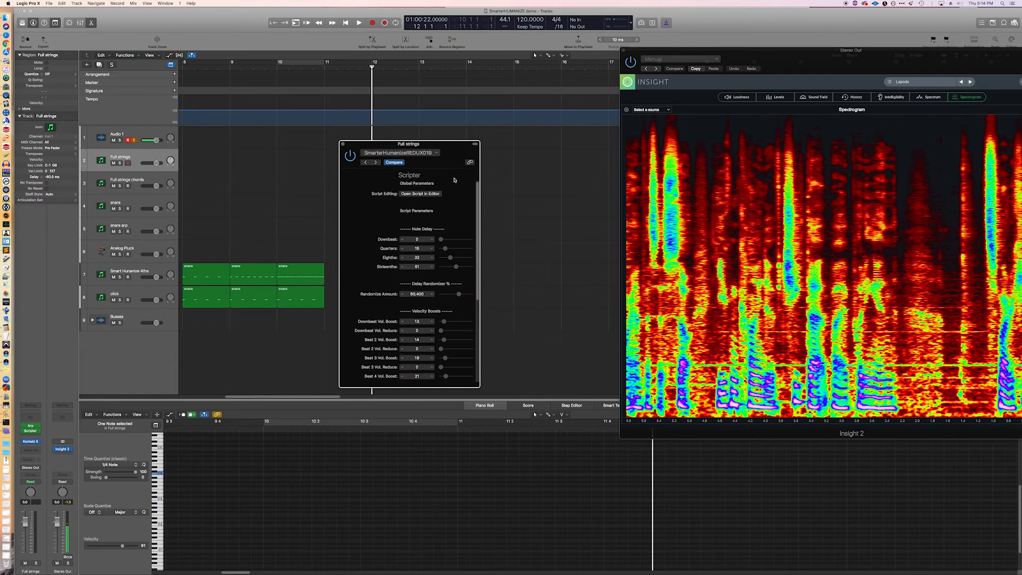
{"action": "left_click_drag", "start_coordinate": [459, 157], "coordinate": [524, 101]}
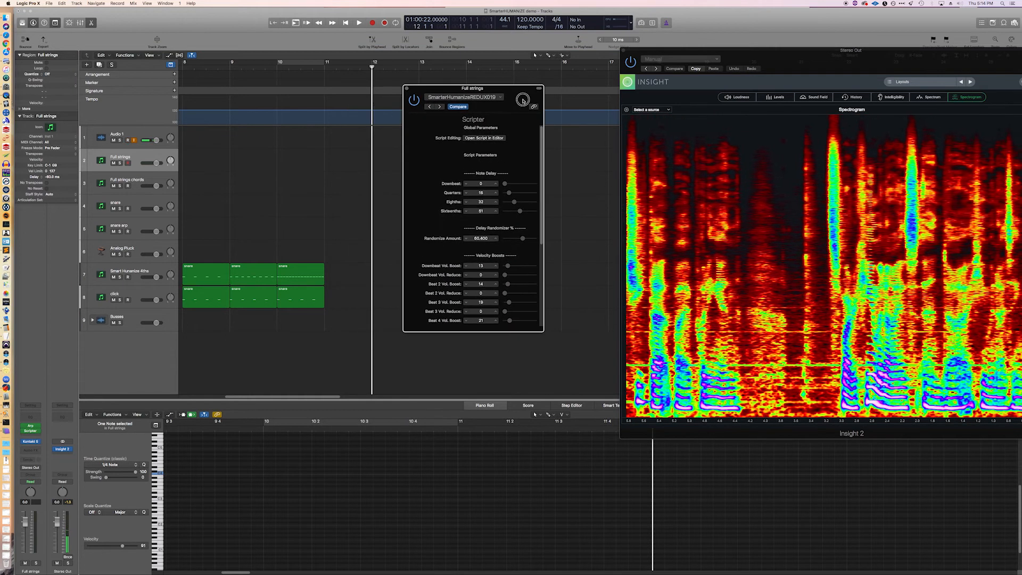
{"action": "left_click_drag", "start_coordinate": [541, 235], "coordinate": [514, 281]}
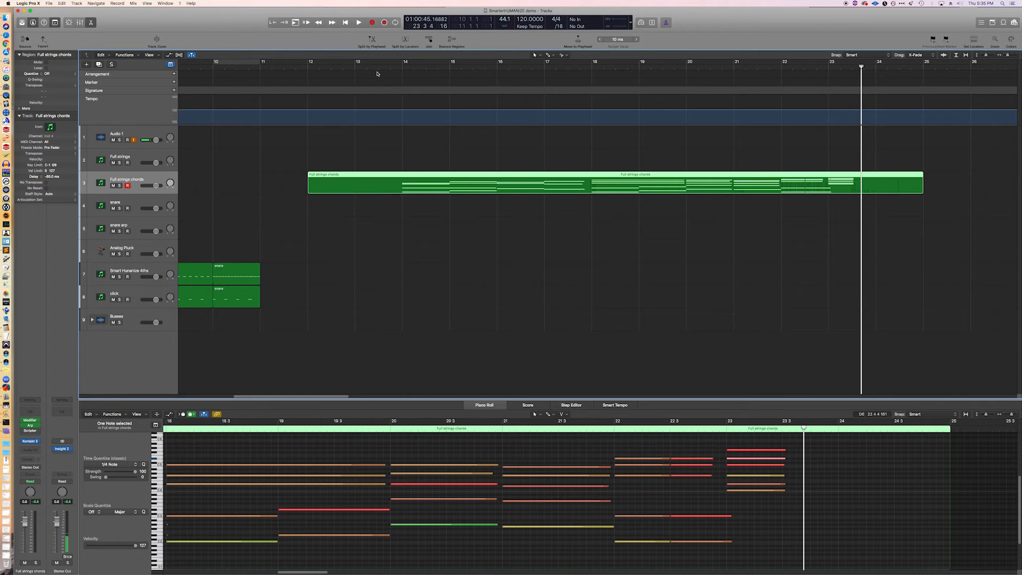
- Play the Full strings chords region from bar 13 beat 3 to its last chord with Scripter bypassed
{"action": "left_click_drag", "start_coordinate": [369, 70], "coordinate": [384, 68]}
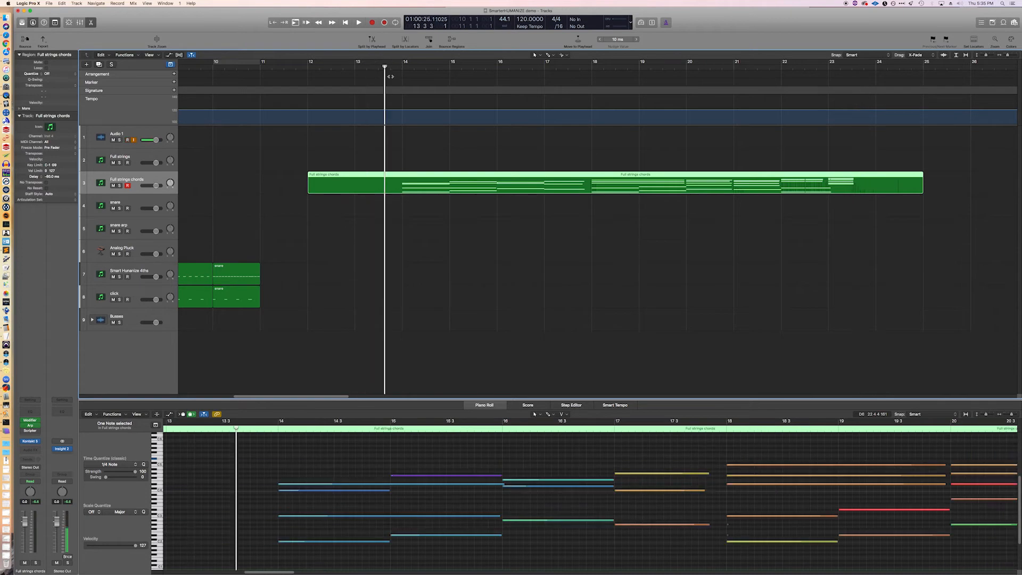
{"action": "key", "text": "space"}
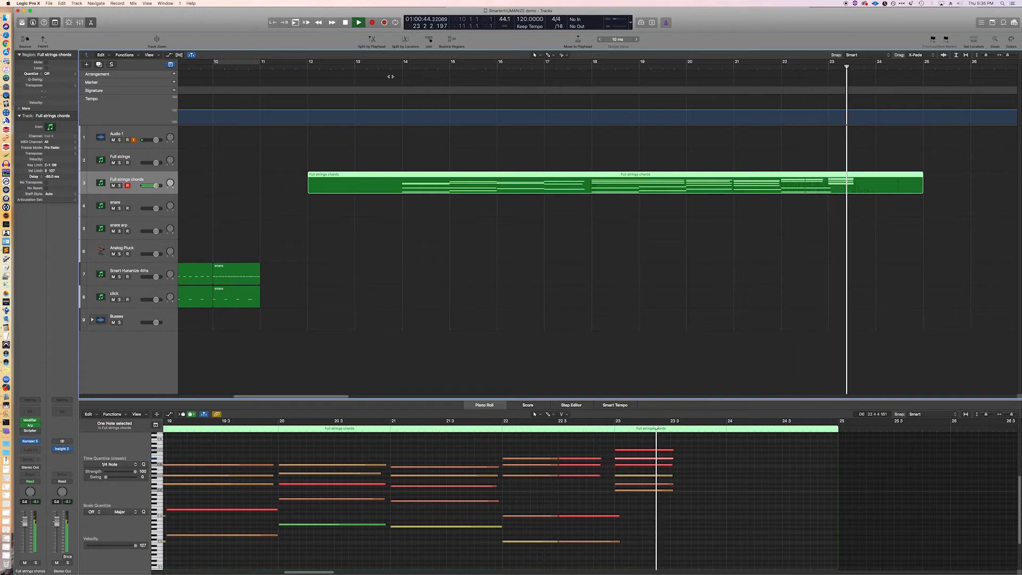
{"action": "key", "text": "space"}
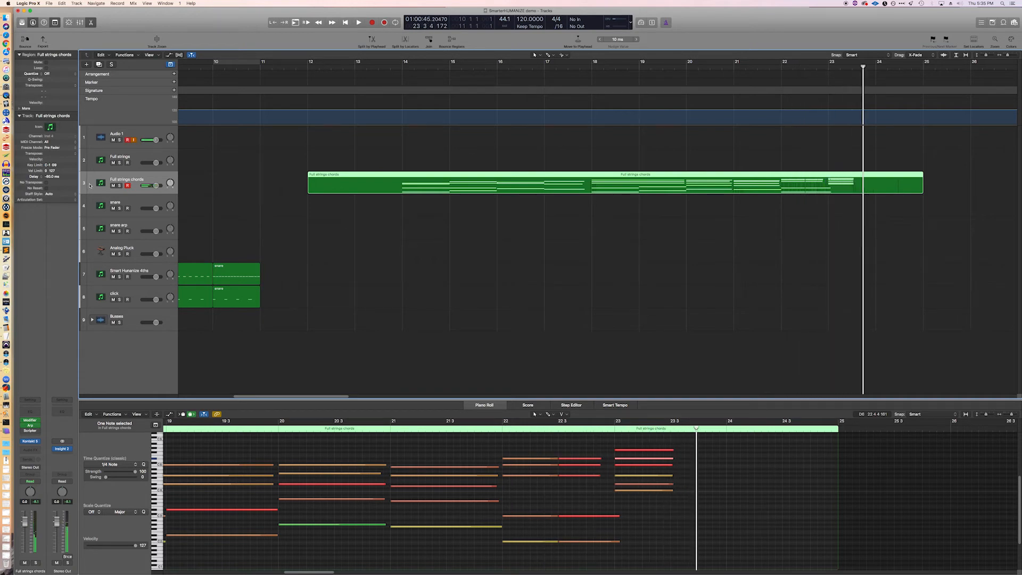
- Open Scripter on the Full strings chords track, move its window off the region and replay the chords with Scripter enabled
{"action": "left_click", "coordinate": [29, 432]}
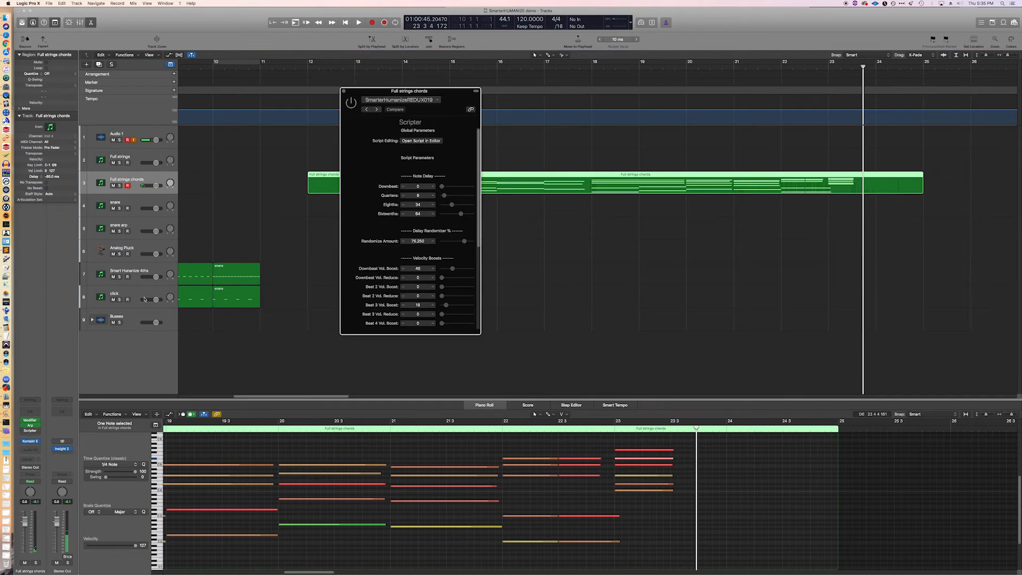
{"action": "left_click_drag", "start_coordinate": [419, 91], "coordinate": [239, 96]}
{"action": "left_click", "coordinate": [370, 67]}
{"action": "key", "text": "space"}
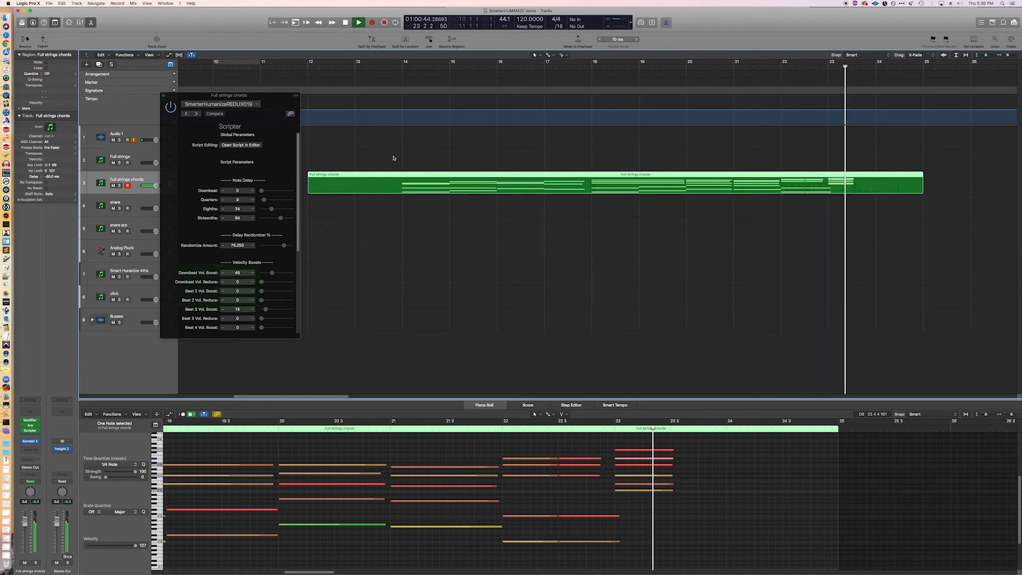
{"action": "key", "text": "space"}
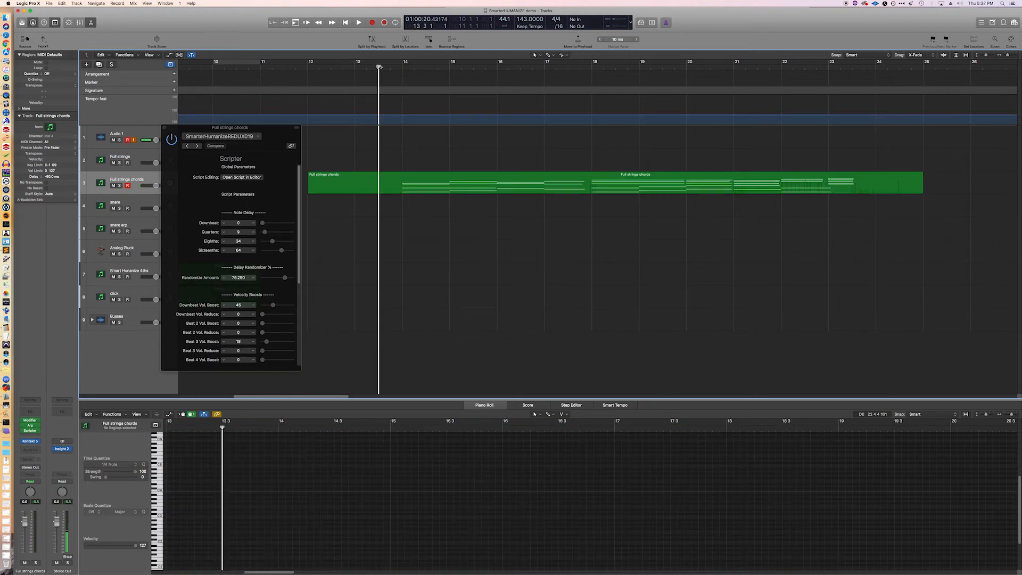
- Play the Full strings chords at 143 BPM with Scripter active, and return the playhead to just before bar 14
{"action": "key", "text": "space"}
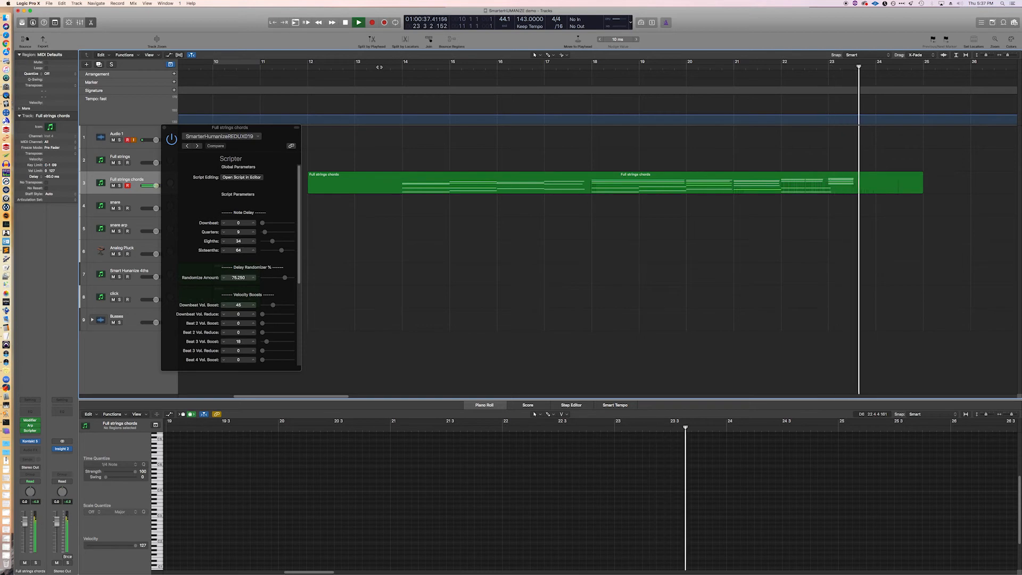
{"action": "key", "text": "space"}
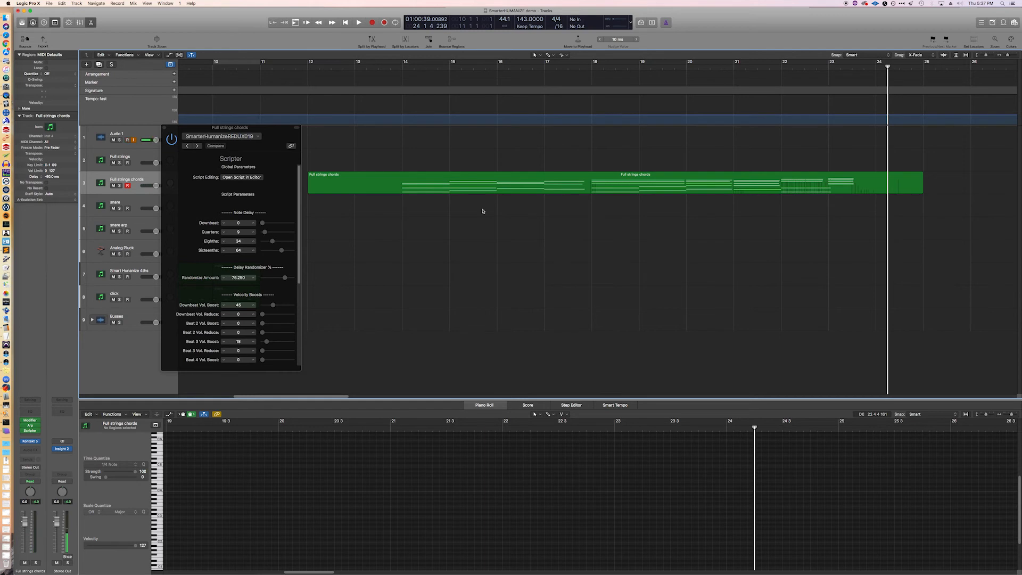
{"action": "left_click_drag", "start_coordinate": [278, 133], "coordinate": [306, 138]}
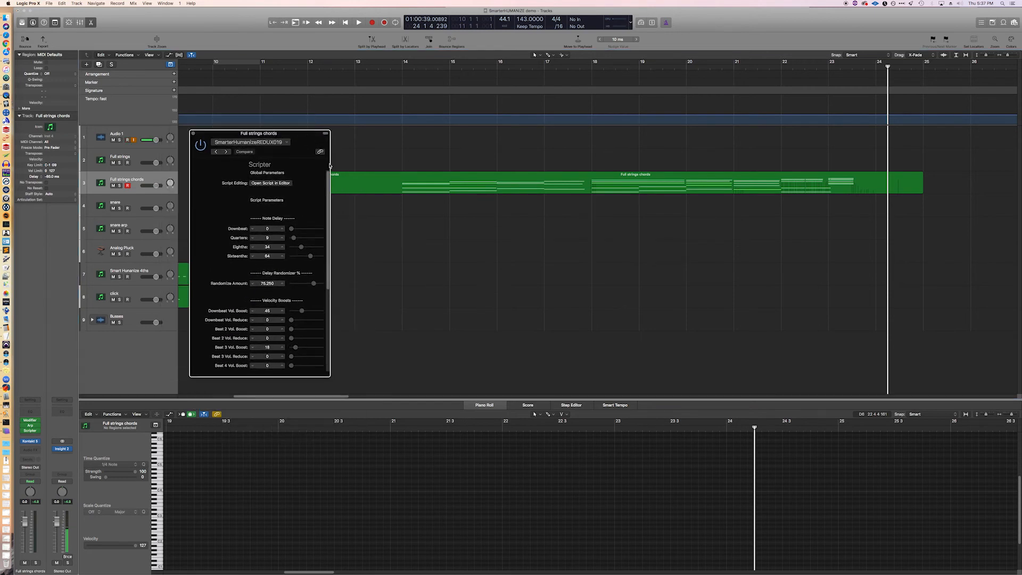
{"action": "left_click", "coordinate": [394, 68]}
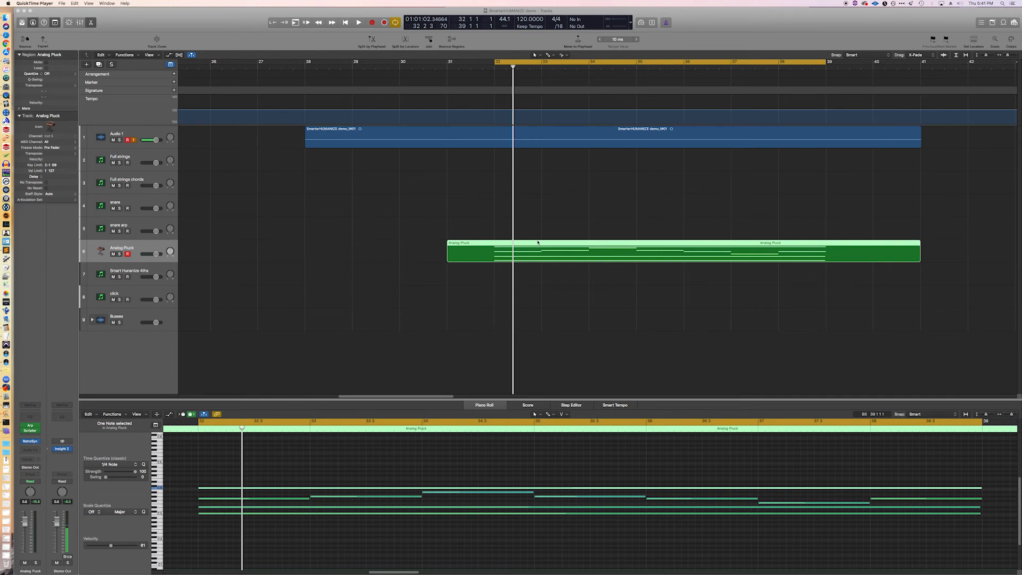
- Deselect the Analog Pluck region and play its loop from bar 32 with Scripter bypassed
{"action": "left_click", "coordinate": [430, 291]}
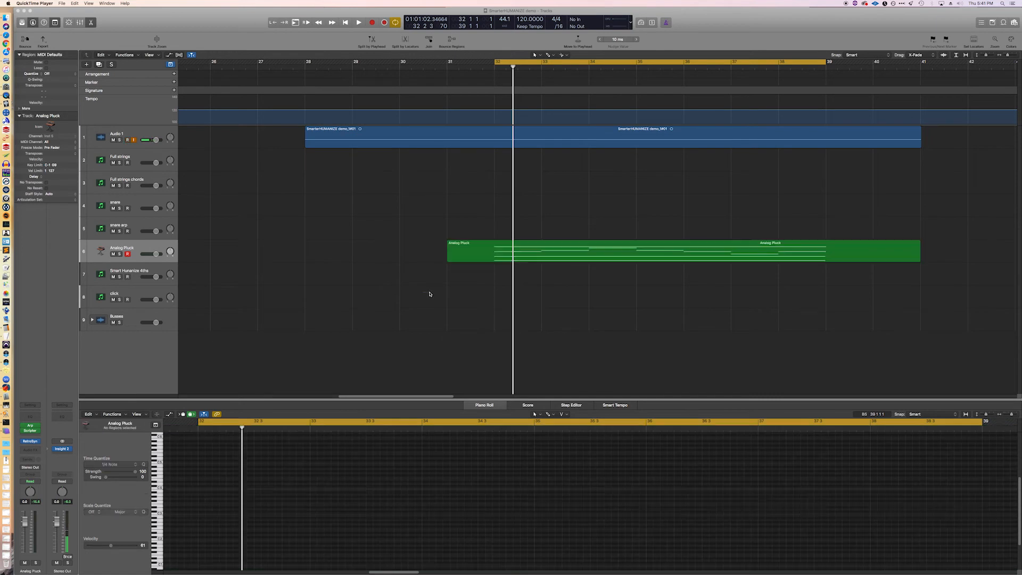
{"action": "key", "text": "space"}
{"action": "key", "text": "space"}
{"action": "mouse_move", "coordinate": [62, 450]}
{"action": "key", "text": "space"}
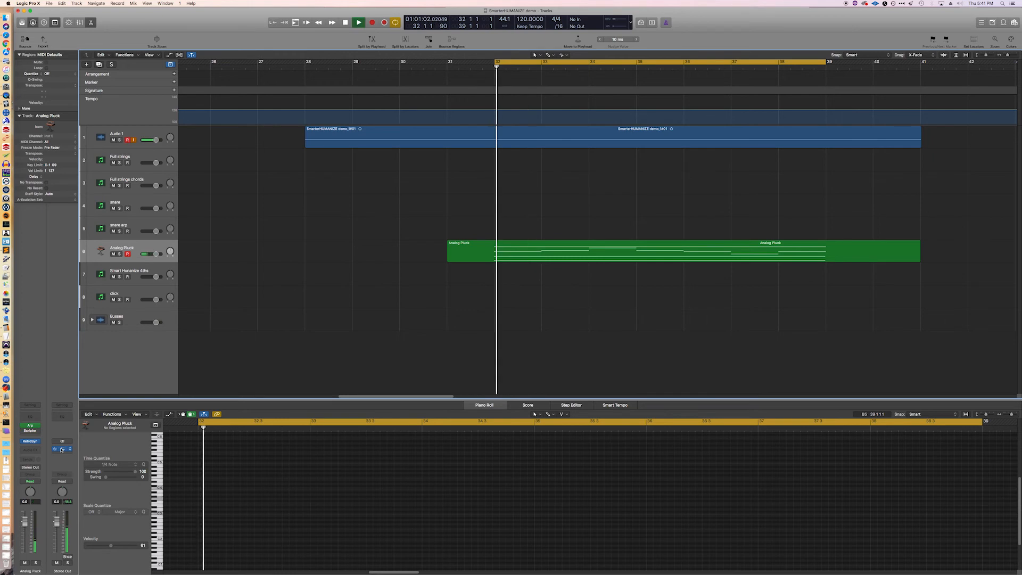
- Open and enable Scripter on the Analog Pluck track, set Quarters delay to 14 and Sixteenths to 61, and raise the Eighths delay
{"action": "left_click", "coordinate": [32, 432]}
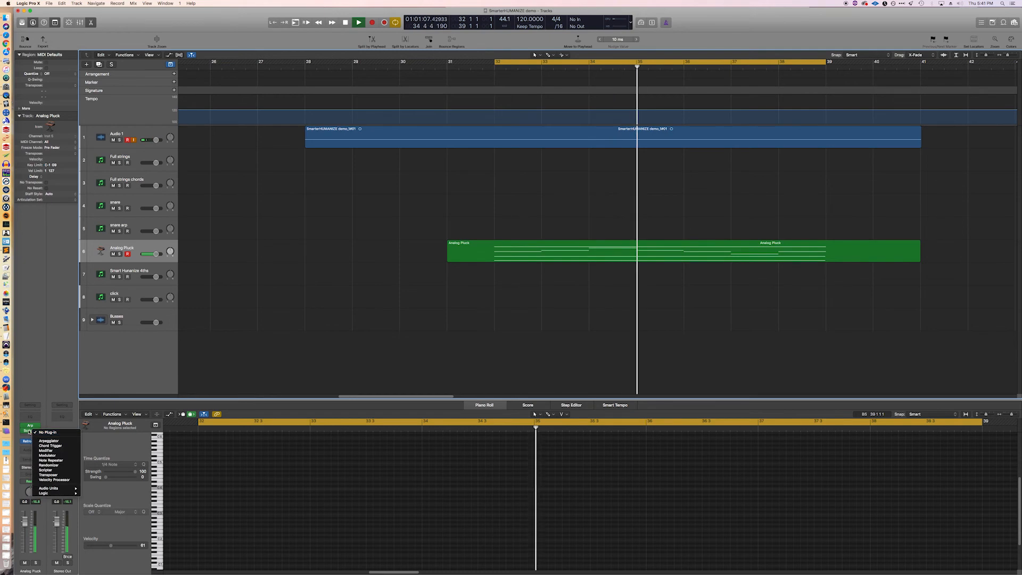
{"action": "left_click", "coordinate": [30, 432]}
{"action": "left_click", "coordinate": [30, 430]}
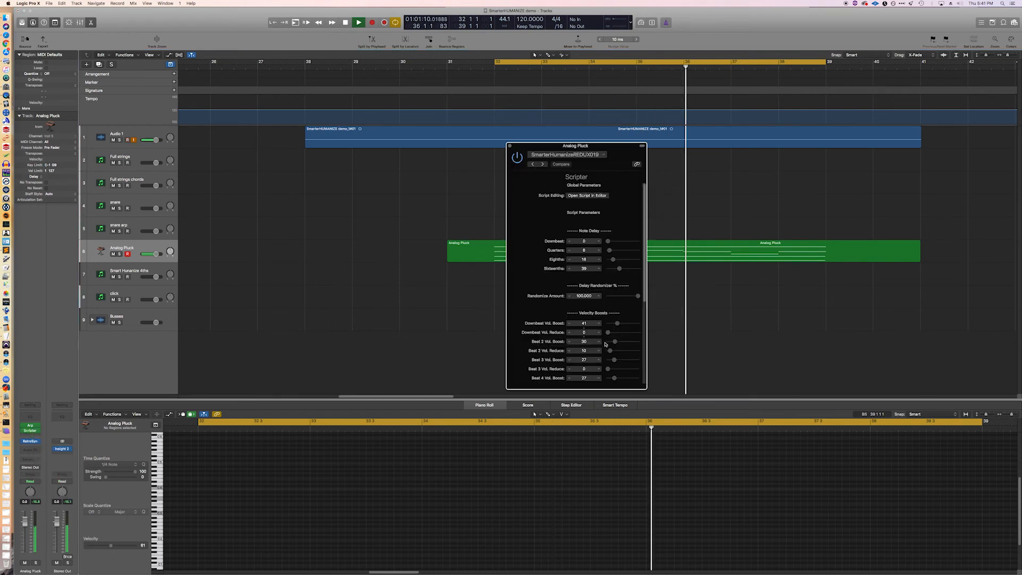
{"action": "scroll", "coordinate": [644, 285], "scroll_direction": "down", "scroll_amount": 1}
{"action": "mouse_move", "coordinate": [615, 251]}
{"action": "left_mouse_down"}
{"action": "mouse_move", "coordinate": [626, 260]}
{"action": "mouse_move", "coordinate": [612, 242]}
{"action": "left_mouse_up"}
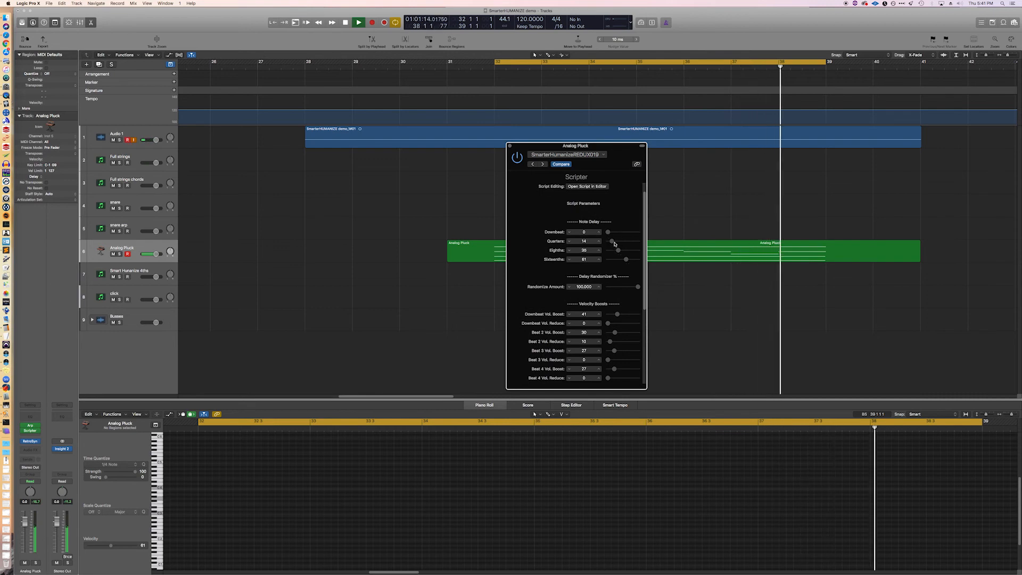
- Set the Vol. Boost values to 60 for the Downbeat, 51 for Beats 2 and 3, and 54 for Beat 4
{"action": "scroll", "coordinate": [645, 296], "scroll_direction": "down", "scroll_amount": 4}
{"action": "left_click_drag", "start_coordinate": [617, 278], "coordinate": [620, 334]}
{"action": "left_click_drag", "start_coordinate": [643, 329], "coordinate": [612, 334]}
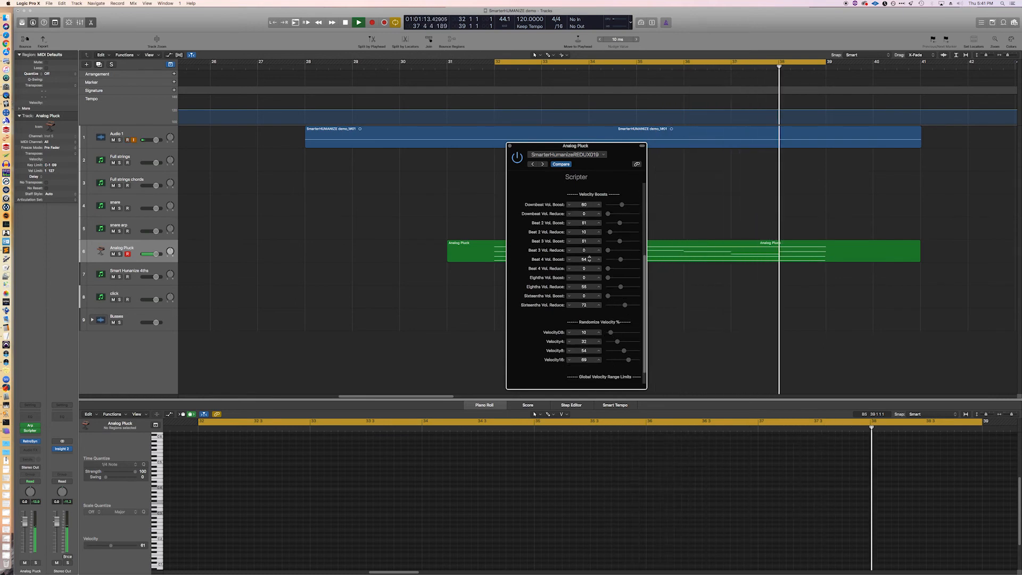
- Replay the Analog Pluck loop with Scripter bypassed, re-enable Scripter for comparison and stop playback
{"action": "key", "text": "space"}
{"action": "key", "text": "space"}
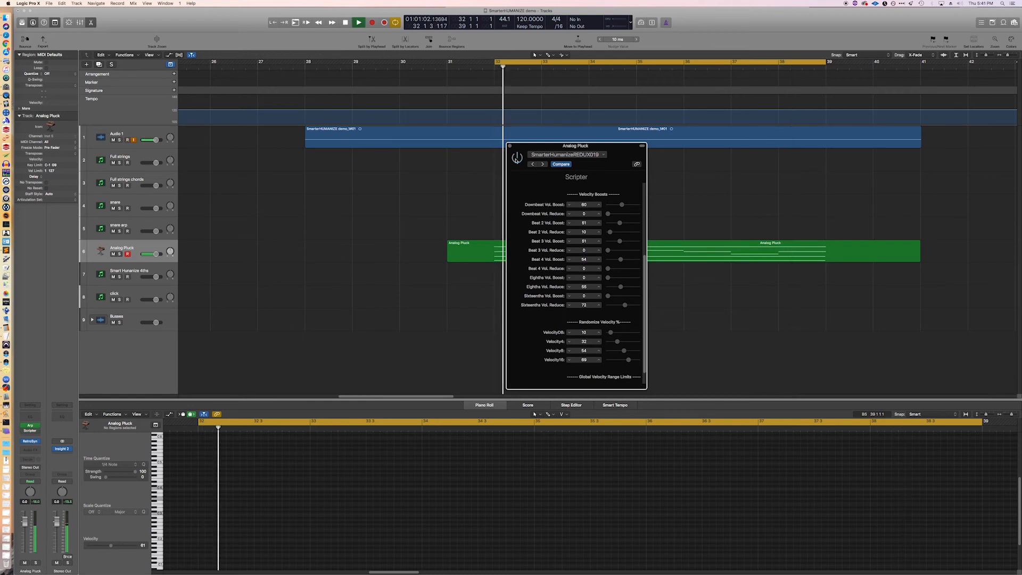
{"action": "key", "text": "space"}
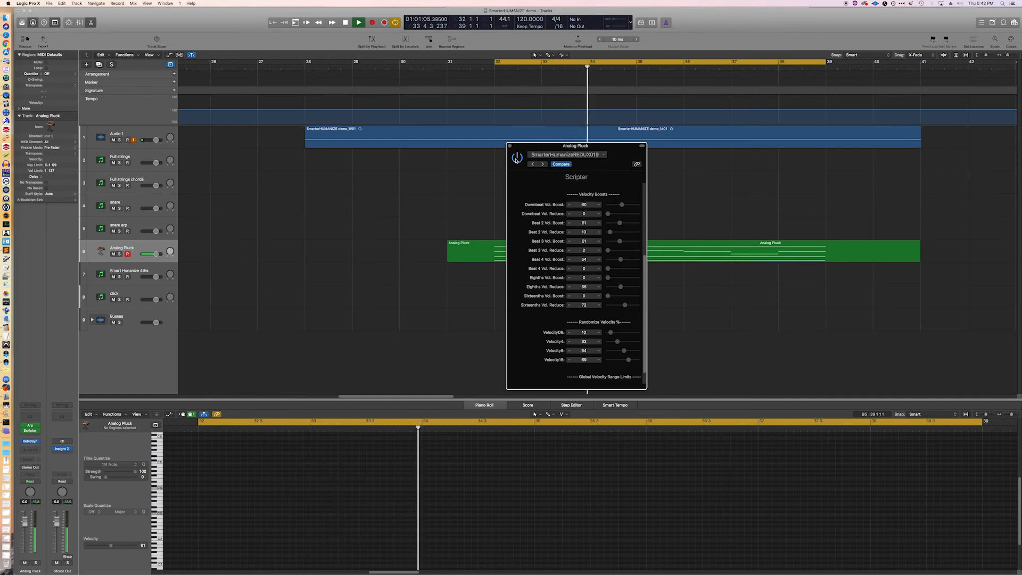
{"action": "key", "text": "space"}
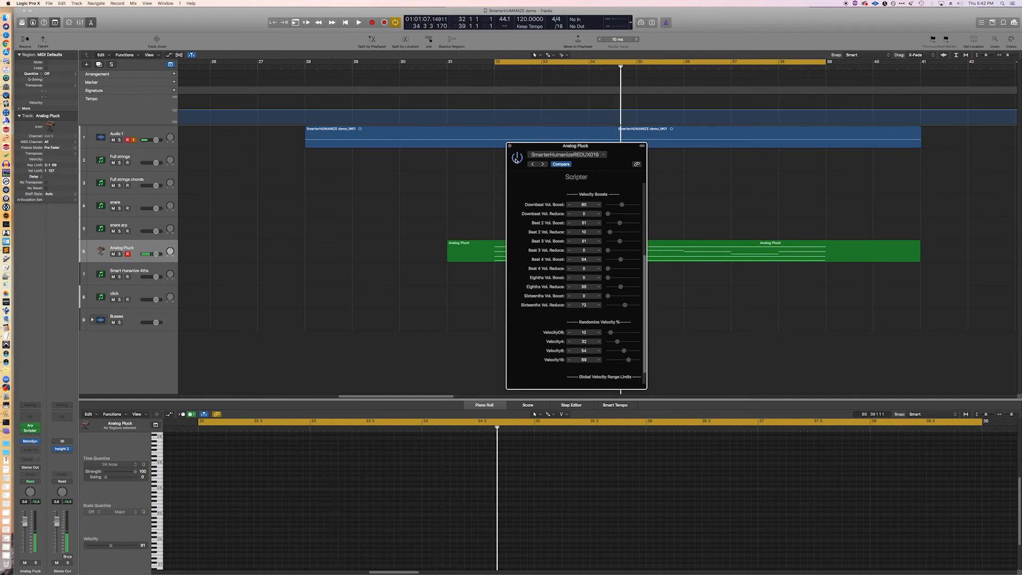
- Duplicate the Analog Pluck track with its settings, and pan the original and the duplicate to opposite sides
{"action": "left_click", "coordinate": [145, 249]}
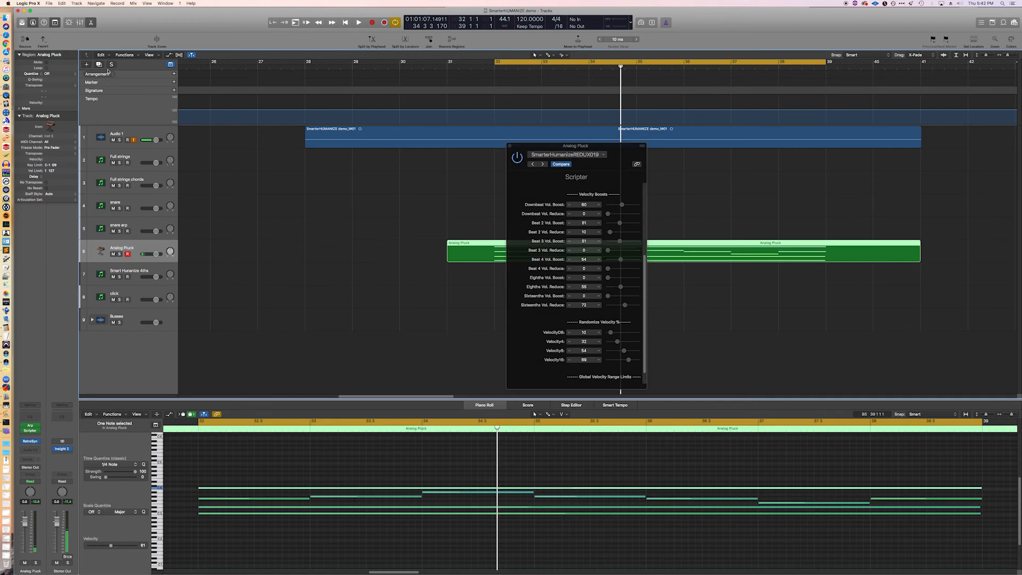
{"action": "left_click", "coordinate": [98, 65]}
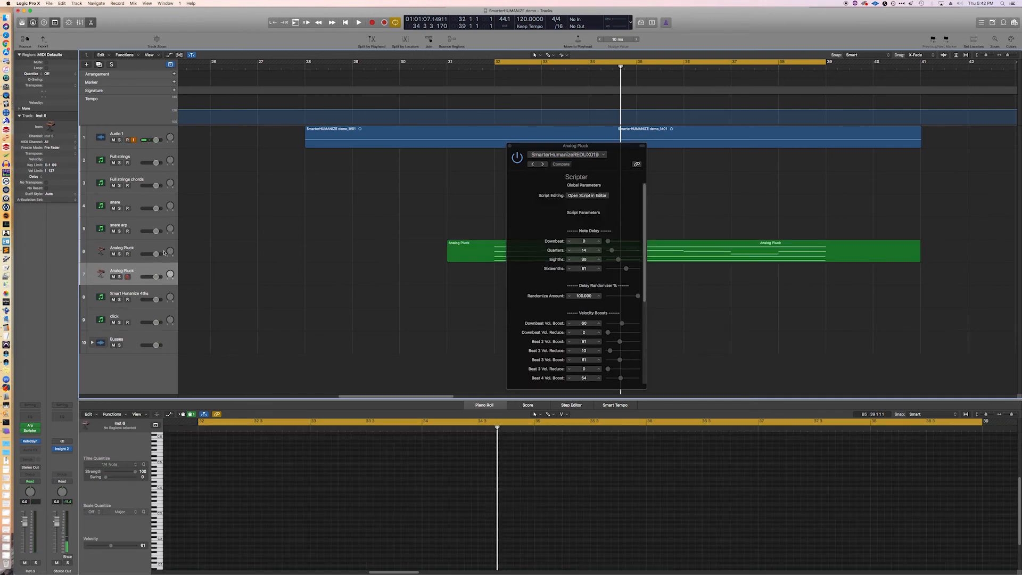
{"action": "left_click_drag", "start_coordinate": [170, 251], "coordinate": [169, 261]}
- Open the duplicate track's Scripter beside the original's, set Randomize Amount to 46.540 and Eighths delay to 21, and lower the Sixteenths delay
{"action": "left_click", "coordinate": [31, 430]}
{"action": "left_click_drag", "start_coordinate": [129, 29], "coordinate": [773, 151]}
{"action": "left_click_drag", "start_coordinate": [794, 289], "coordinate": [779, 288]}
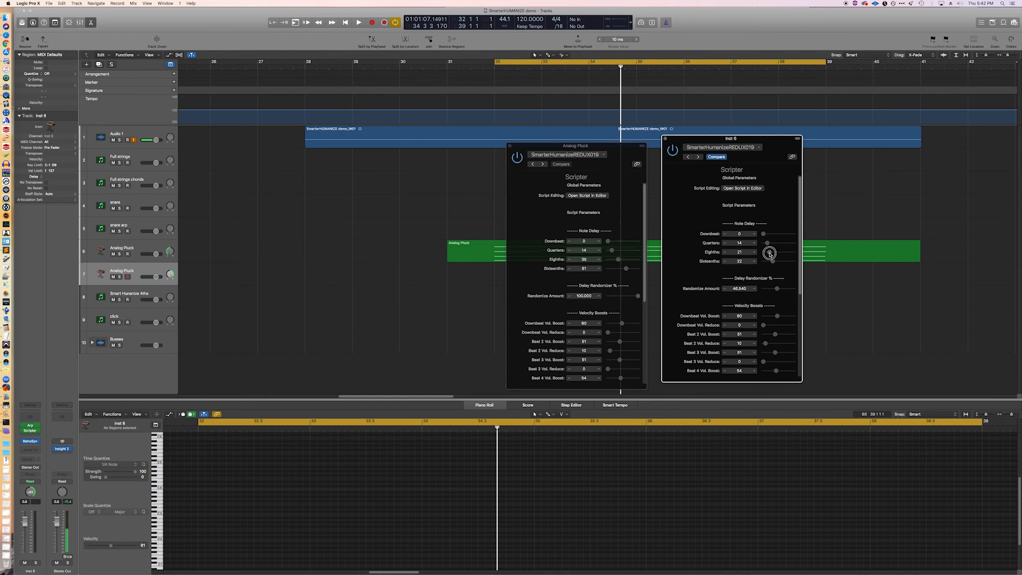
- Set the duplicate's Vol. Boosts to Downbeat 37, Beat 2 30, Beats 3 and 4 31, with Vol. Reduce at Beat 4 21 and Eighths 41
{"action": "left_click_drag", "start_coordinate": [797, 274], "coordinate": [801, 308]}
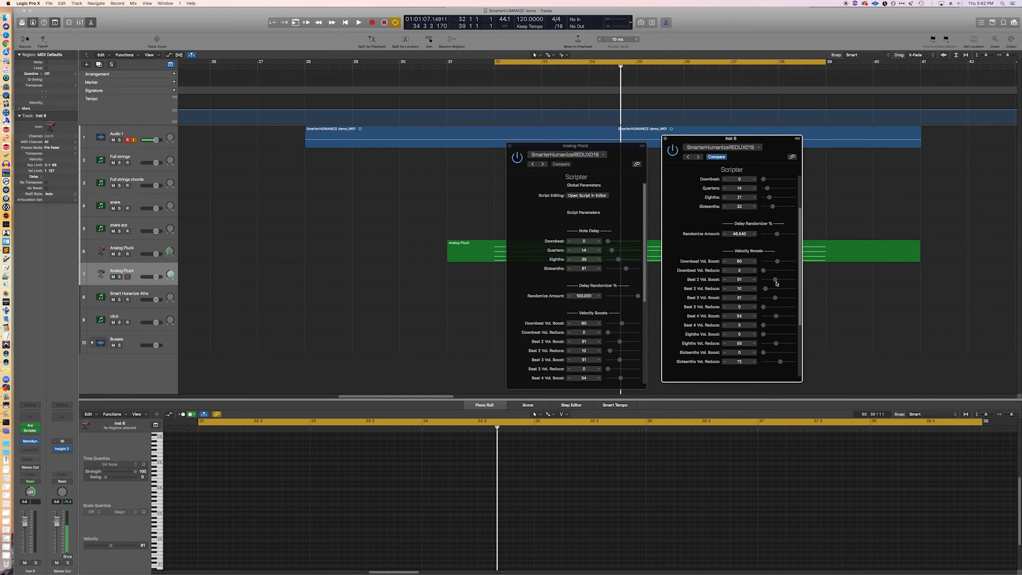
{"action": "left_click_drag", "start_coordinate": [775, 265], "coordinate": [771, 263]}
{"action": "left_click_drag", "start_coordinate": [775, 298], "coordinate": [771, 364]}
- Copy the Analog Pluck region onto the duplicate track and play both from bar 32
{"action": "left_click", "coordinate": [464, 363]}
{"action": "key", "text": "space"}
{"action": "key", "text": "space"}
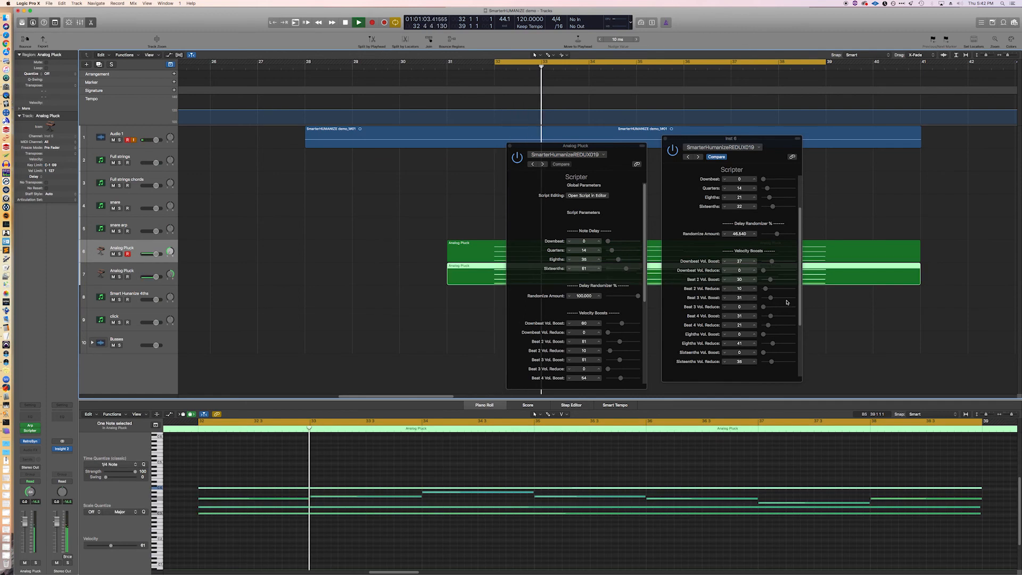
- Set the duplicate's velocity randomization to VelocityDB 29, Velocity4 53, Velocity8 64 and Velocity16 76
{"action": "left_click_drag", "start_coordinate": [800, 315], "coordinate": [799, 361]}
{"action": "mouse_move", "coordinate": [773, 326]}
{"action": "left_mouse_down"}
{"action": "mouse_move", "coordinate": [787, 344]}
{"action": "mouse_move", "coordinate": [772, 316]}
{"action": "left_mouse_up"}
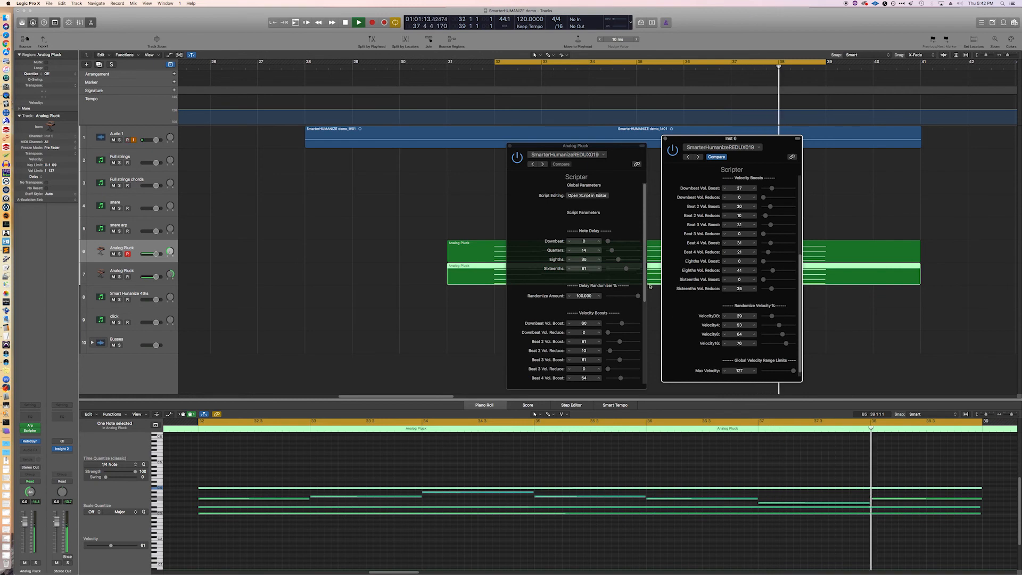
{"action": "left_click_drag", "start_coordinate": [799, 278], "coordinate": [799, 283]}
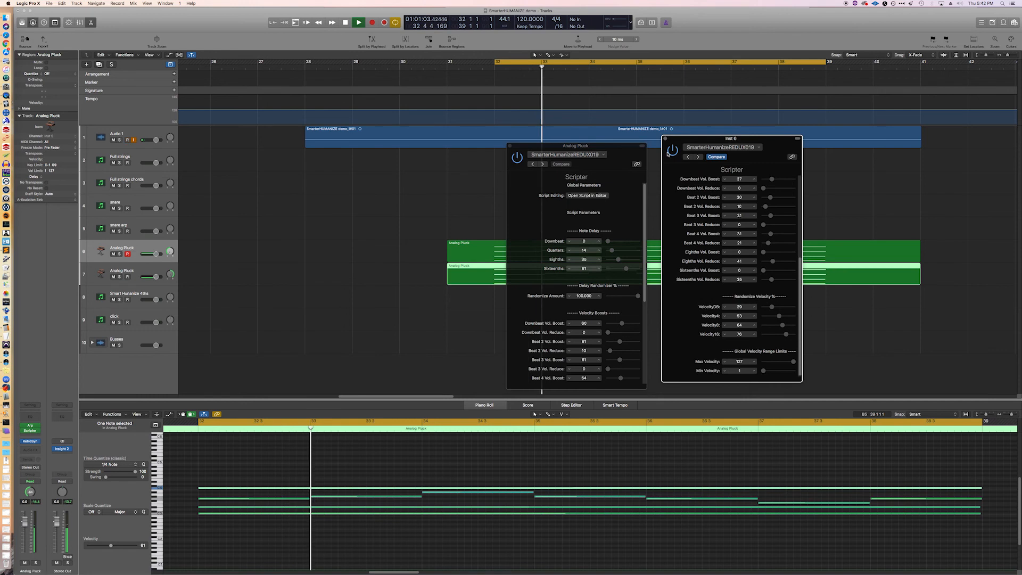
- Stop playback and bypass Scripter on both Analog Pluck tracks
{"action": "key", "text": "space"}
{"action": "left_click", "coordinate": [513, 162]}
{"action": "key", "text": "space"}
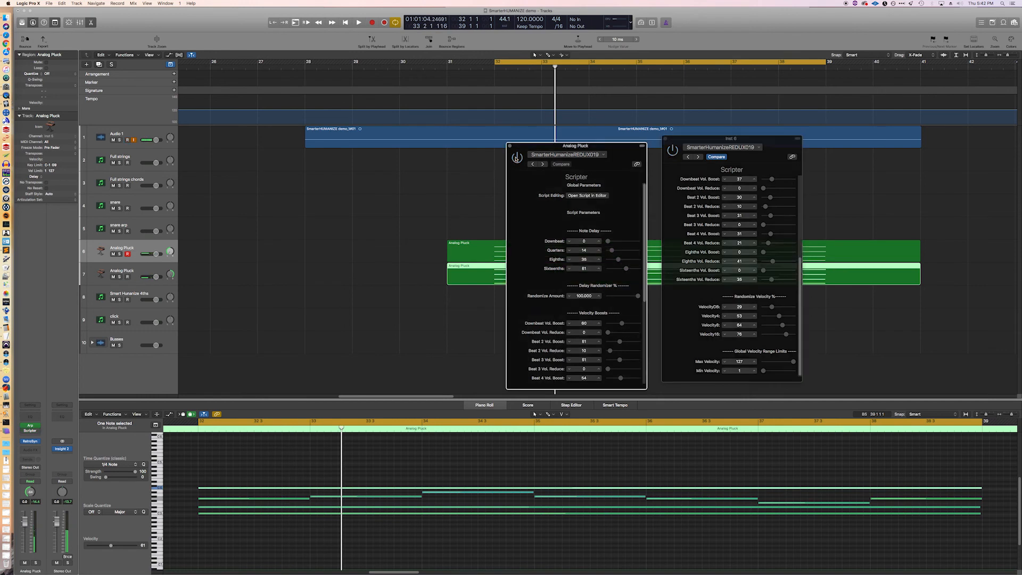
- Play both Analog Pluck tracks with Scripter bypassed, and replay them with Scripter active on both
{"action": "key", "text": "space"}
{"action": "left_click", "coordinate": [680, 155]}
{"action": "key", "text": "space"}
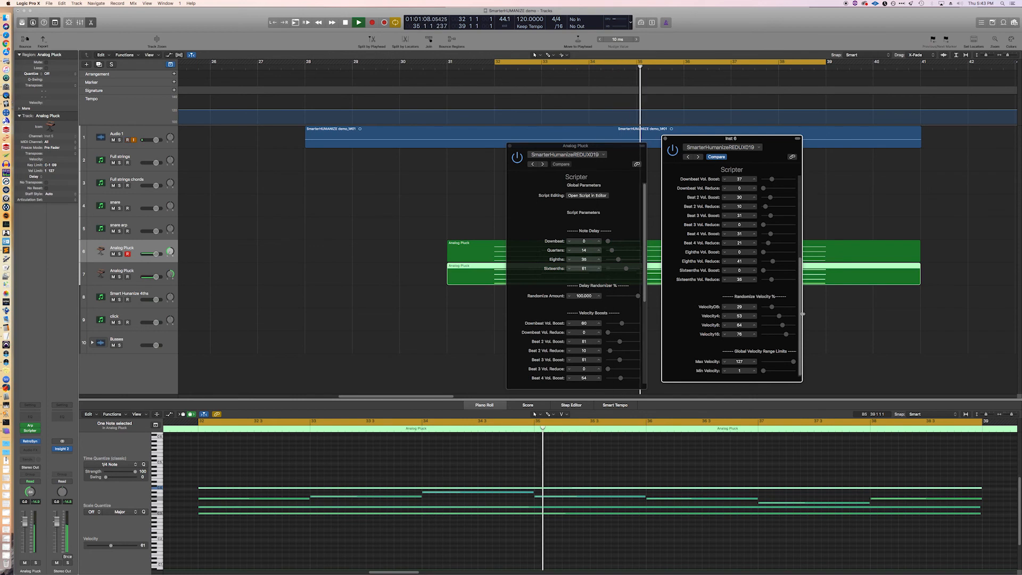
{"action": "key", "text": "space"}
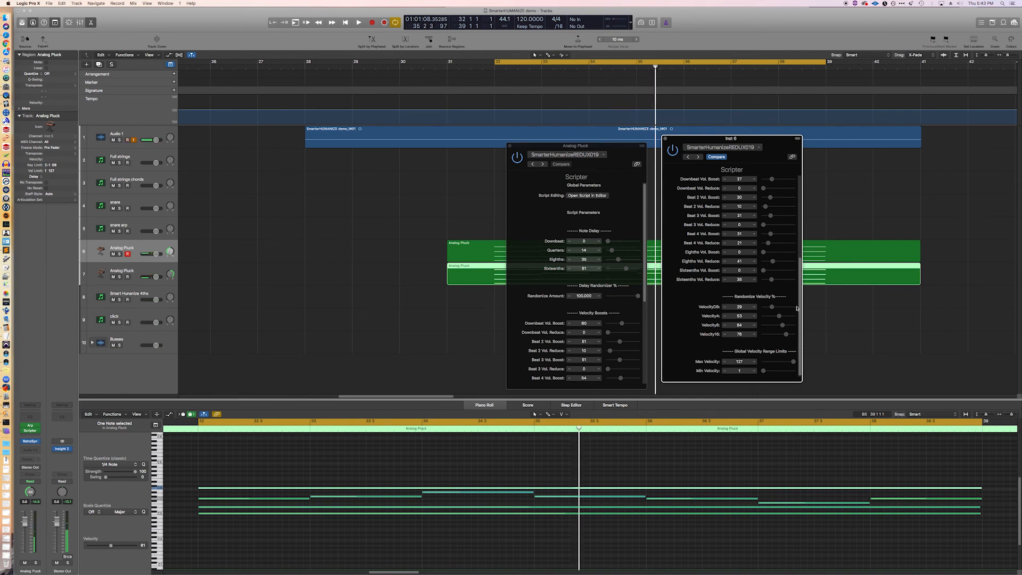
{"action": "left_click", "coordinate": [359, 229]}
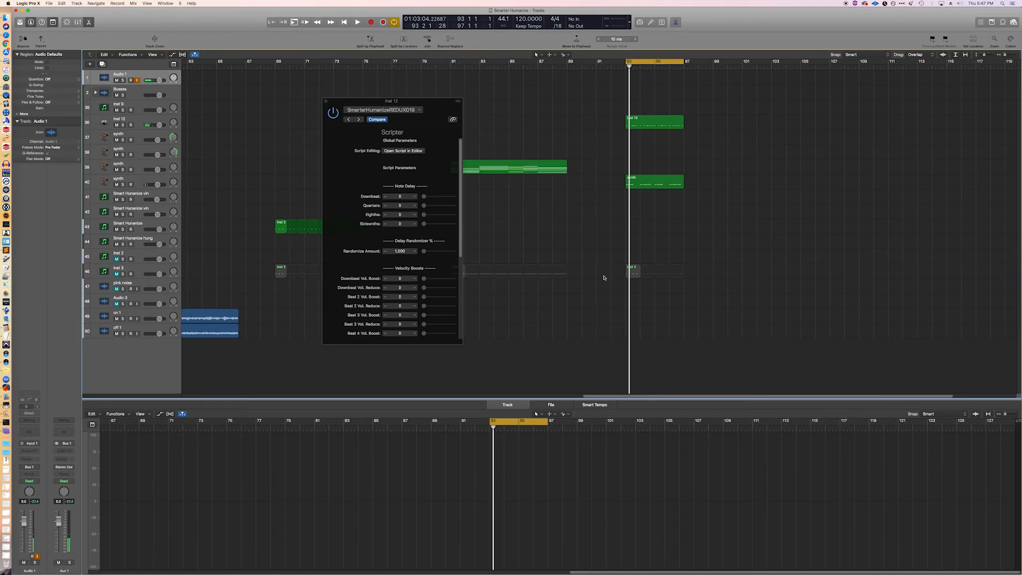
- Reposition the Inst 12 Scripter window and play the Inst 12 and synth regions from bar 93 with no note delay
{"action": "left_click_drag", "start_coordinate": [424, 98], "coordinate": [477, 99]}
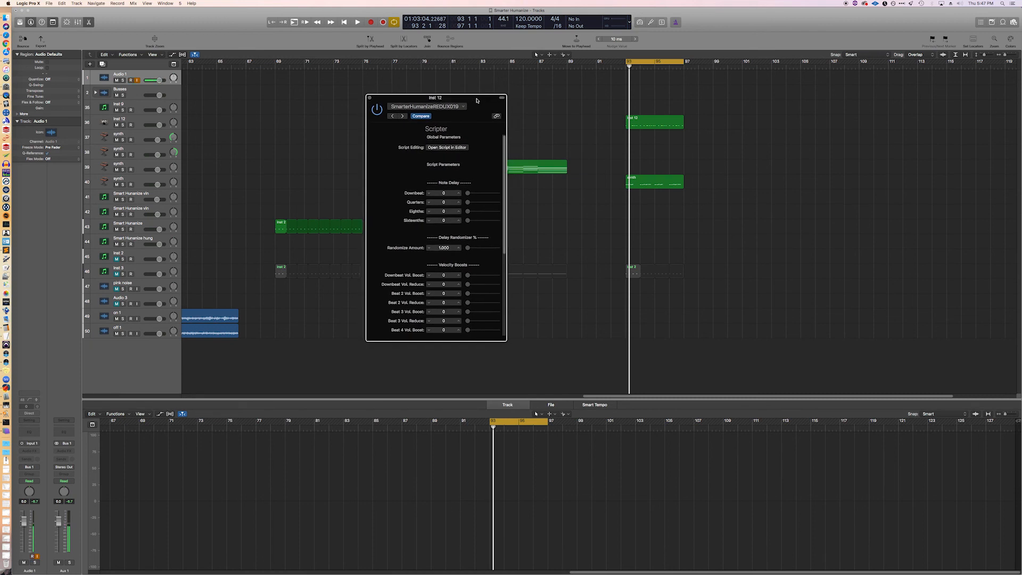
{"action": "left_click_drag", "start_coordinate": [477, 99], "coordinate": [477, 99]}
{"action": "left_click_drag", "start_coordinate": [477, 100], "coordinate": [478, 102]}
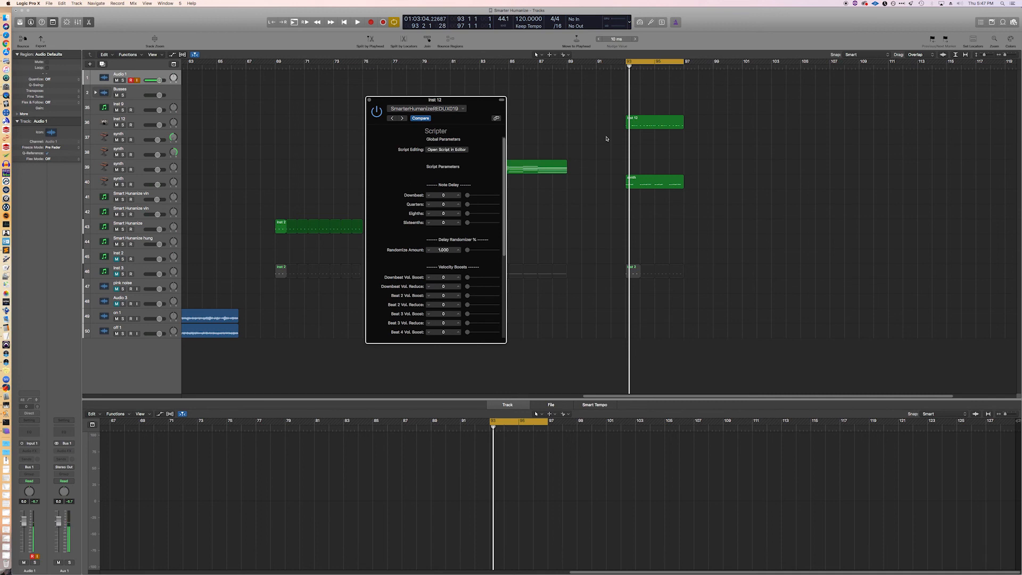
{"action": "mouse_move", "coordinate": [483, 101]}
{"action": "left_mouse_down"}
{"action": "mouse_move", "coordinate": [498, 66]}
{"action": "mouse_move", "coordinate": [482, 116]}
{"action": "left_mouse_up"}
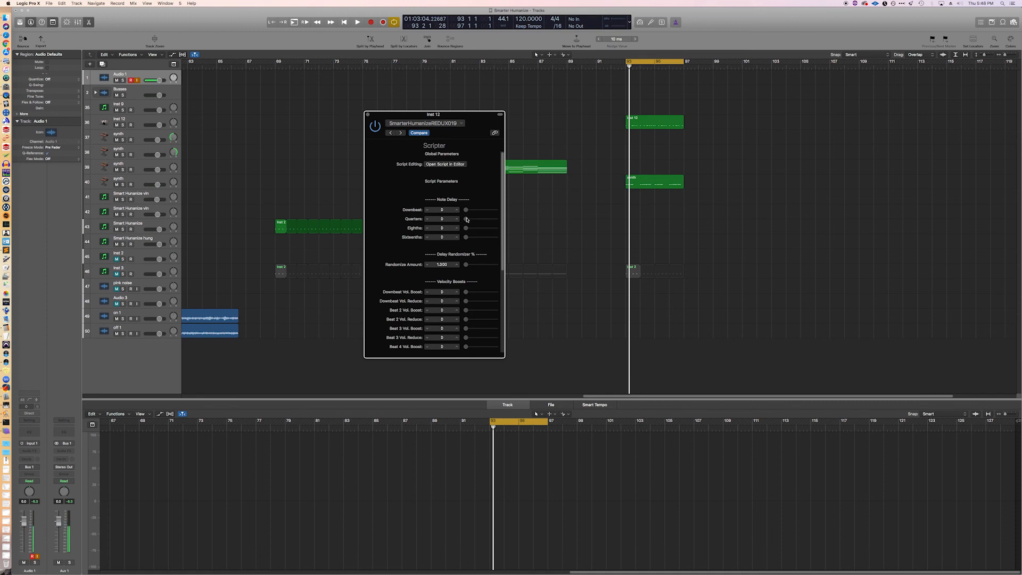
{"action": "key", "text": "space"}
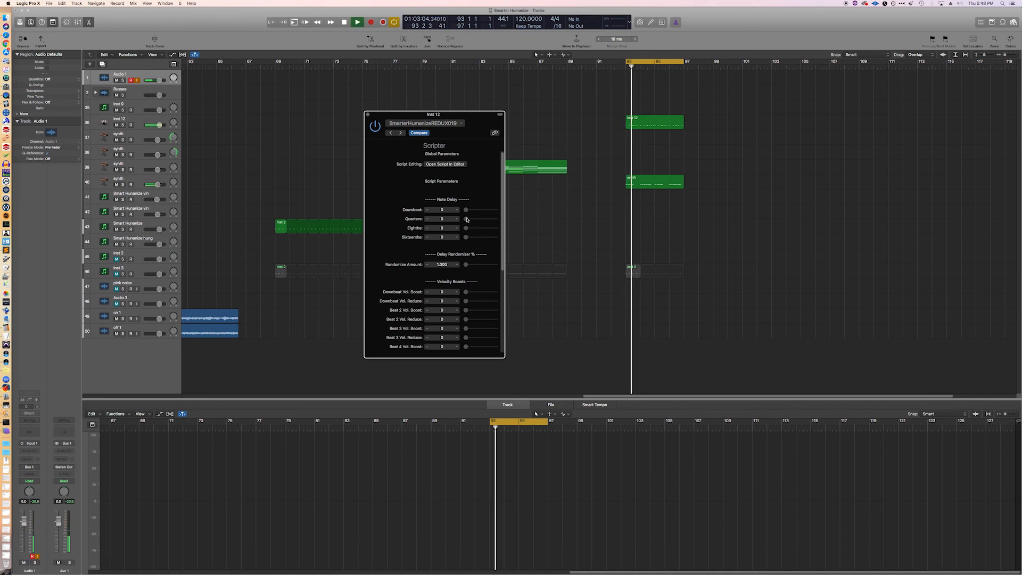
{"action": "key", "text": "space"}
- Raise Inst 12's Quarters note delay to 40 and play the looped section
{"action": "left_click", "coordinate": [466, 219]}
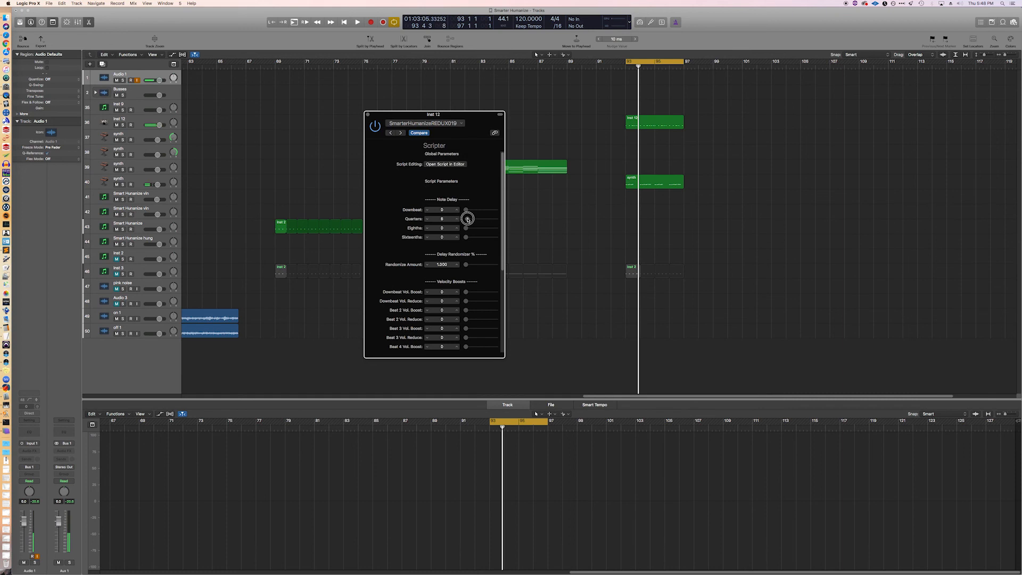
{"action": "left_click_drag", "start_coordinate": [467, 219], "coordinate": [464, 220]}
{"action": "key", "text": "space"}
{"action": "left_click_drag", "start_coordinate": [467, 221], "coordinate": [479, 222]}
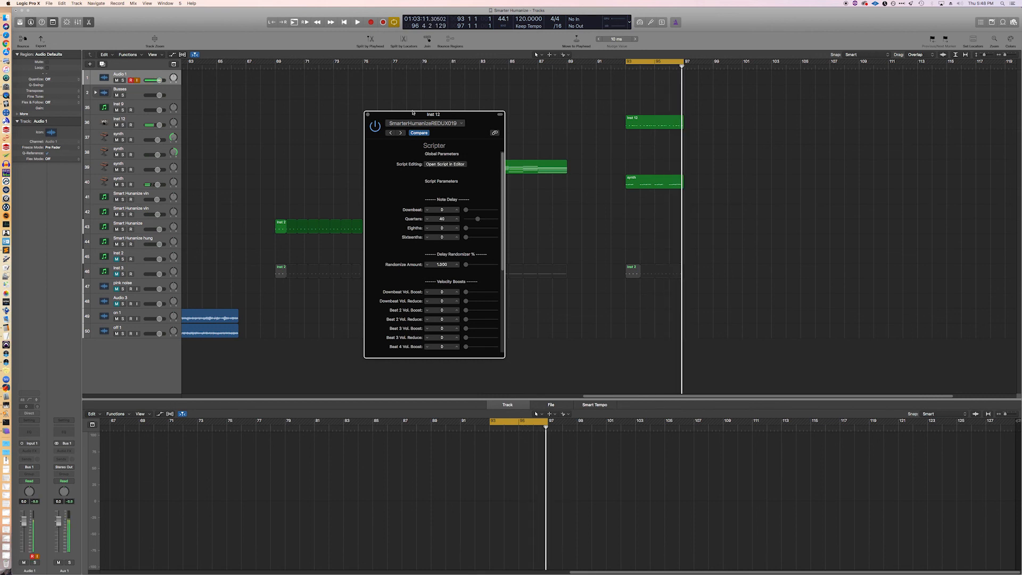
- Play the loop with Inst 12's Quarters note delay at 28, and raise that delay to 48
{"action": "left_click_drag", "start_coordinate": [413, 115], "coordinate": [409, 102]}
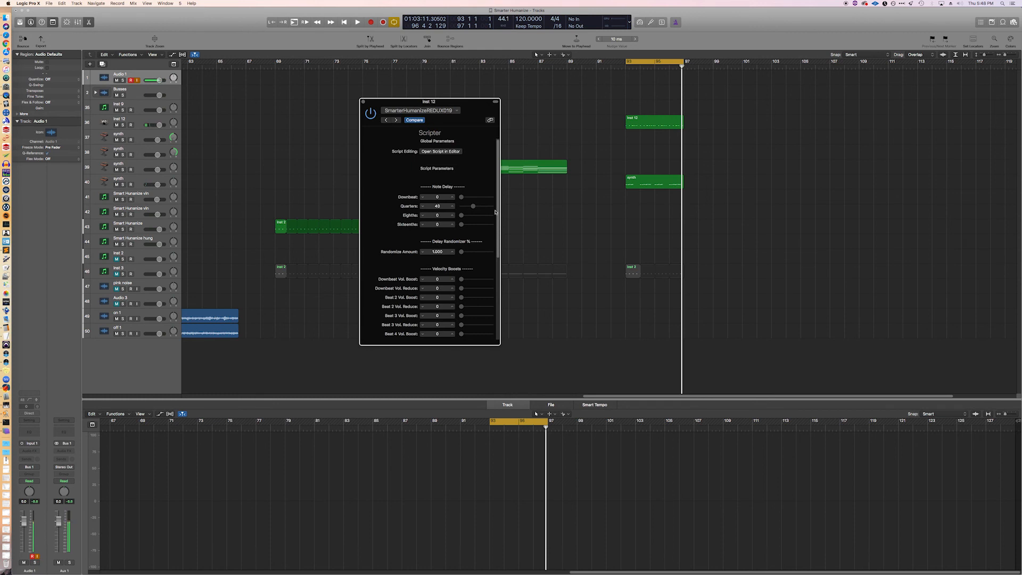
{"action": "left_click_drag", "start_coordinate": [475, 207], "coordinate": [470, 208]}
{"action": "left_click_drag", "start_coordinate": [475, 109], "coordinate": [491, 124]}
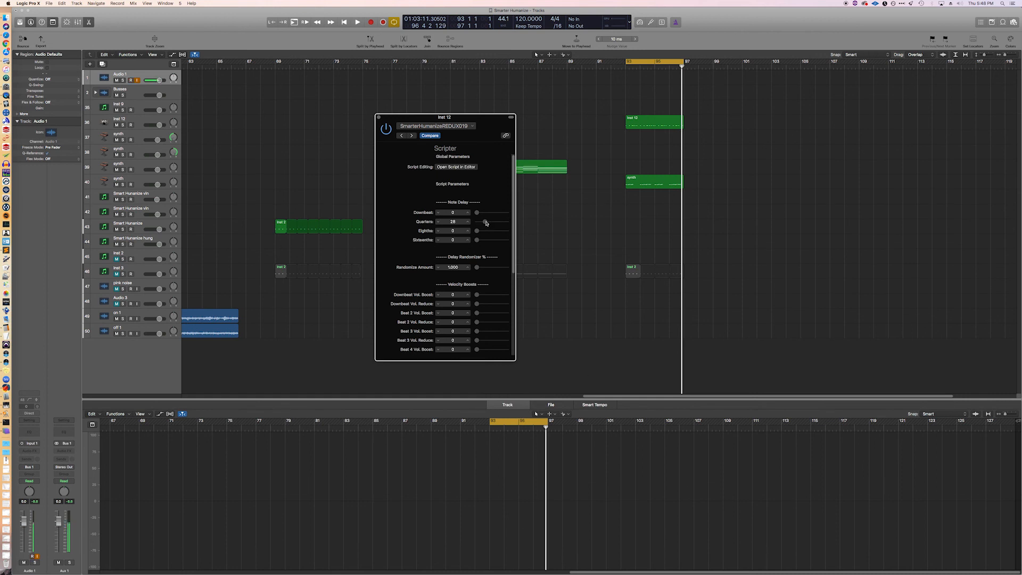
{"action": "key", "text": "space"}
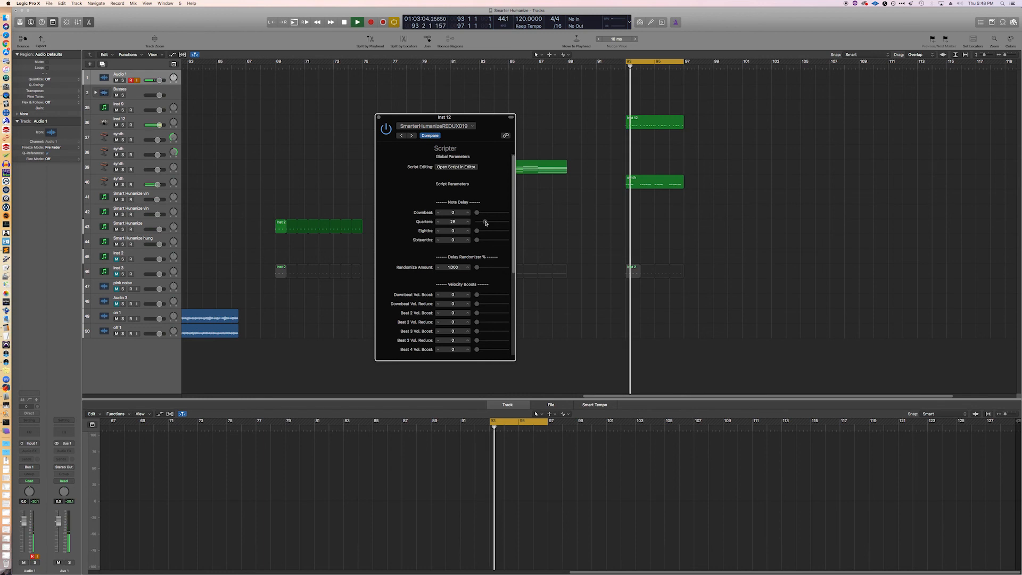
{"action": "mouse_move", "coordinate": [486, 223]}
{"action": "left_mouse_down"}
{"action": "mouse_move", "coordinate": [470, 223]}
{"action": "mouse_move", "coordinate": [490, 227]}
{"action": "left_mouse_up"}
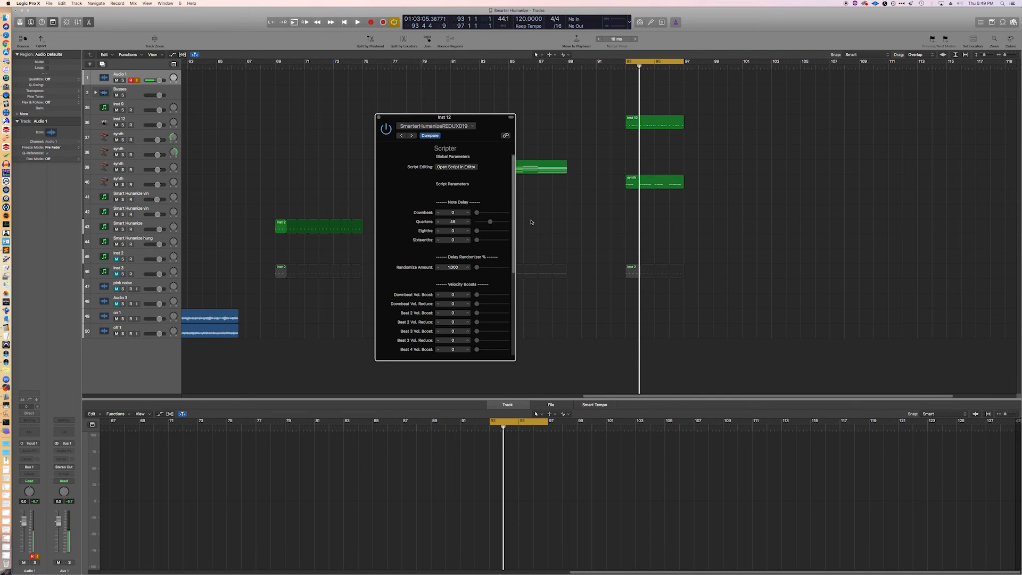
{"action": "left_click_drag", "start_coordinate": [513, 249], "coordinate": [515, 192]}
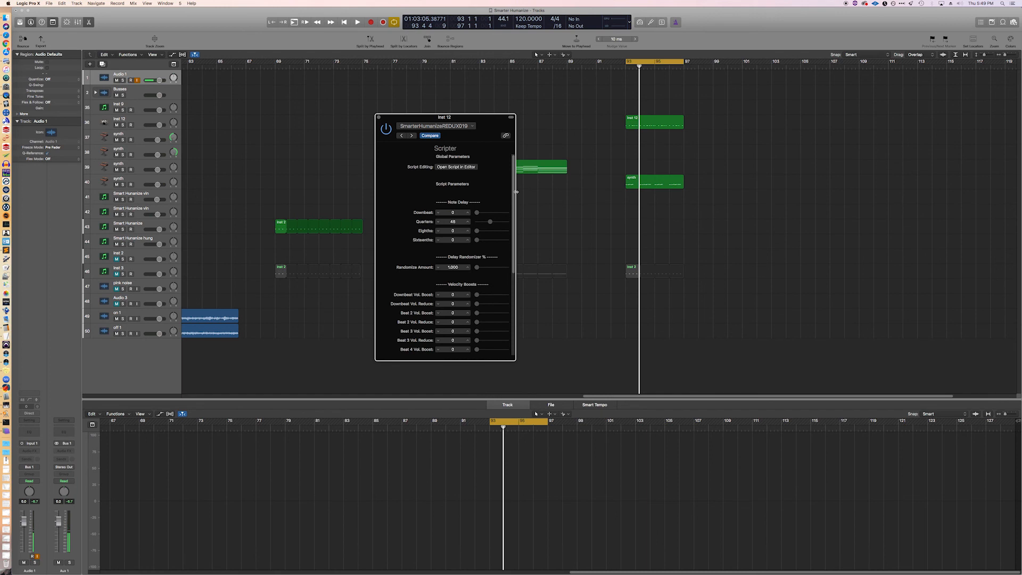